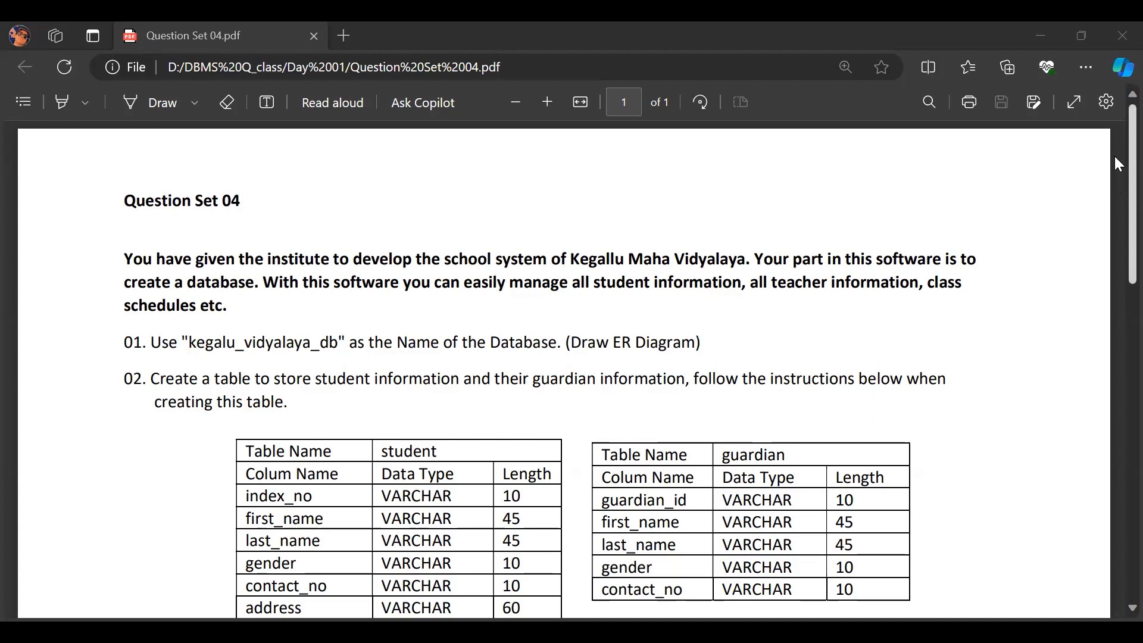
- Read through the Question Set 04 PDF for the database name, table definitions and required relationships
drag(1115, 157, 1114, 219)
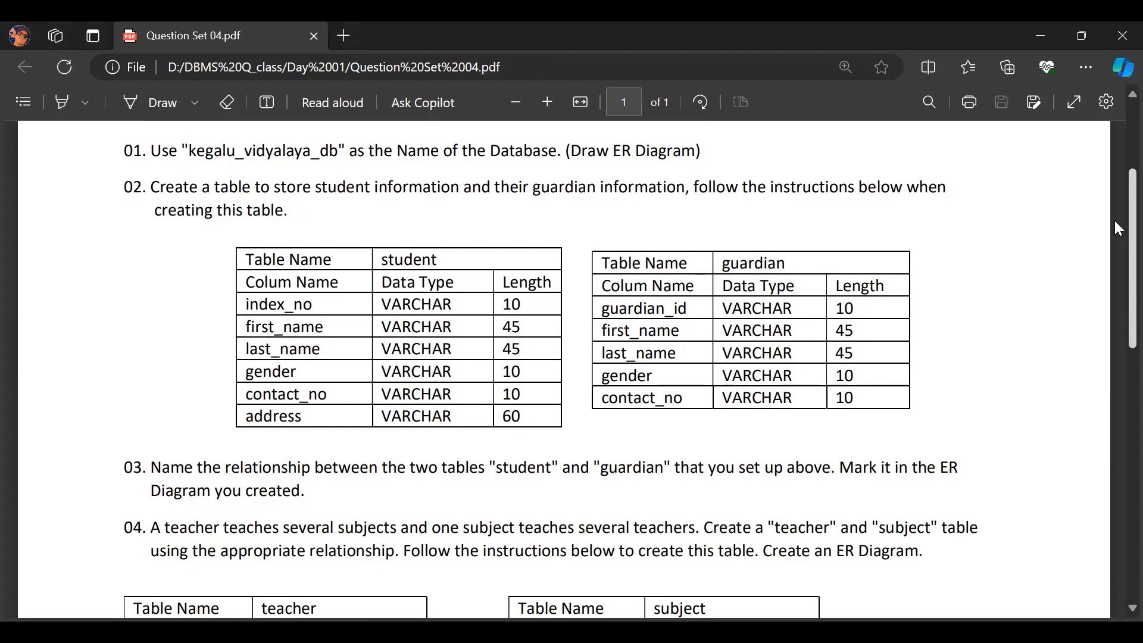
scroll(1115, 225, down, 3)
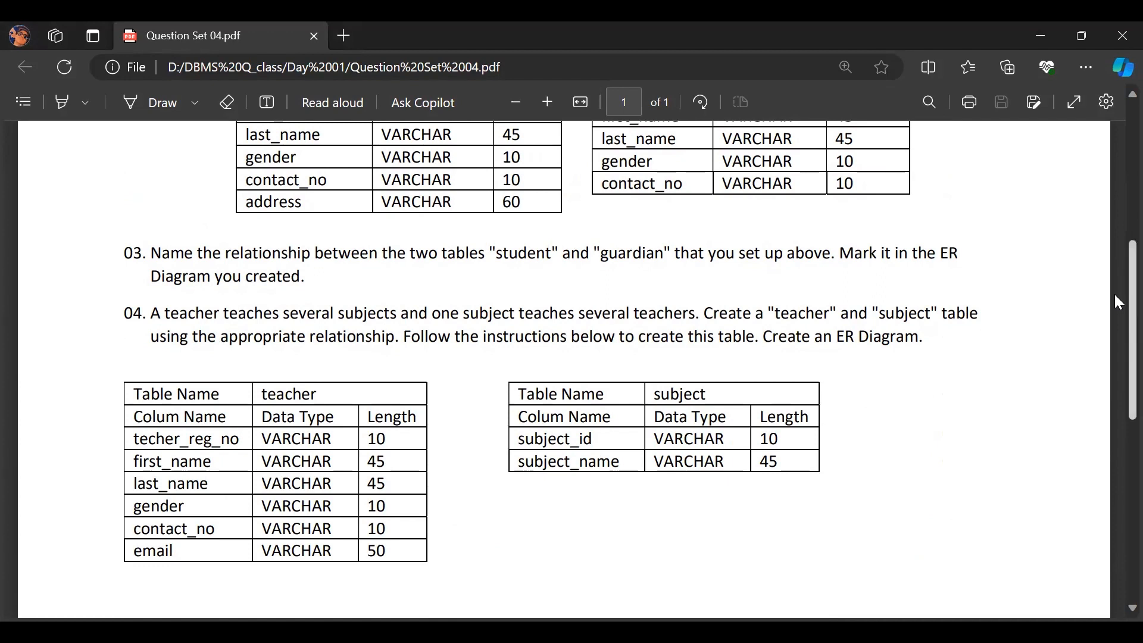
scroll(1115, 297, down, 3)
drag(1115, 322, 1114, 114)
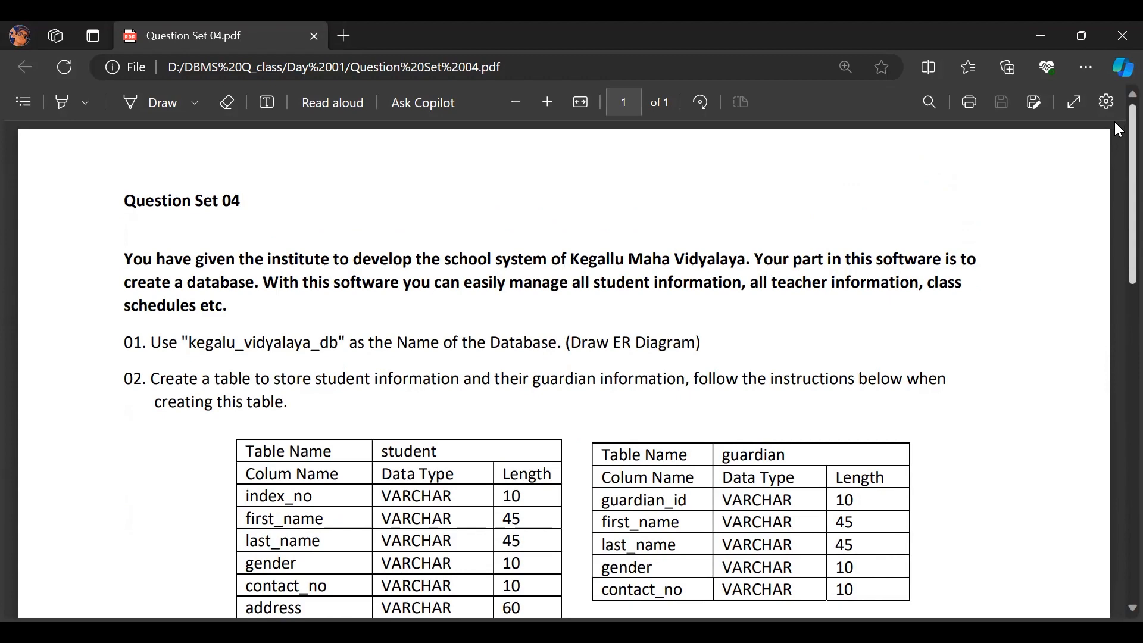
drag(1115, 134, 1115, 188)
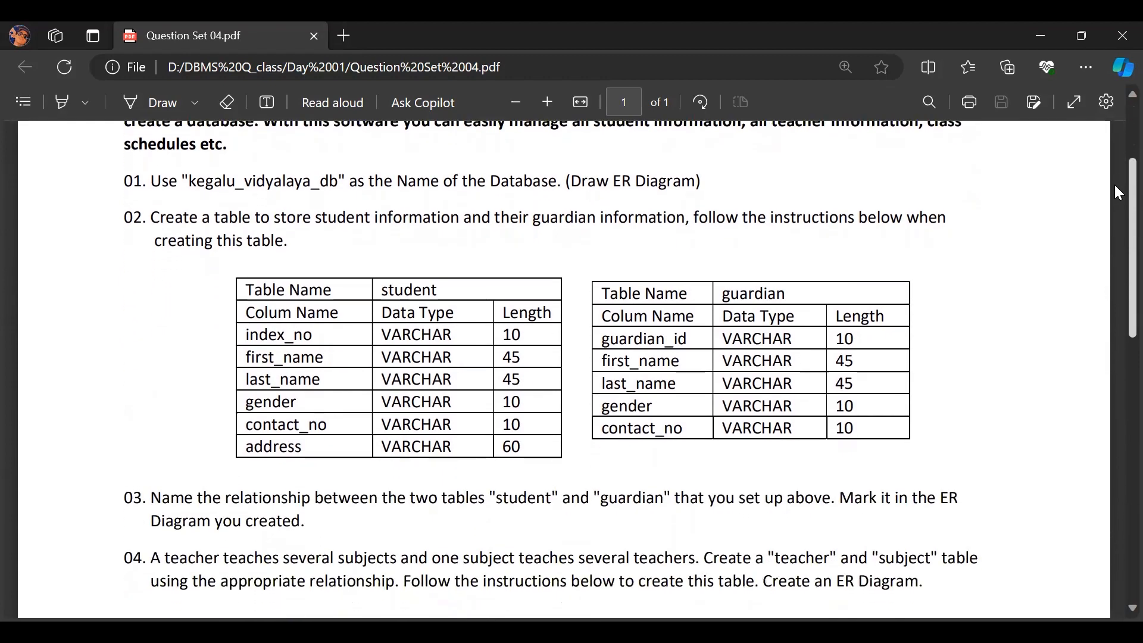
drag(1115, 186, 1115, 302)
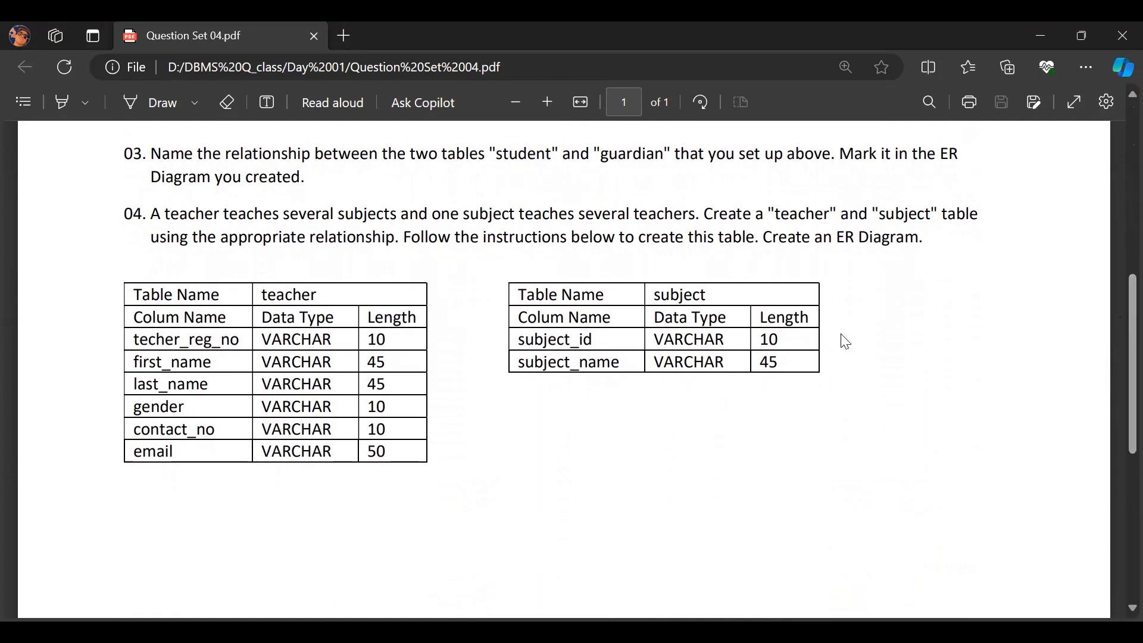
scroll(1118, 305, up, 8)
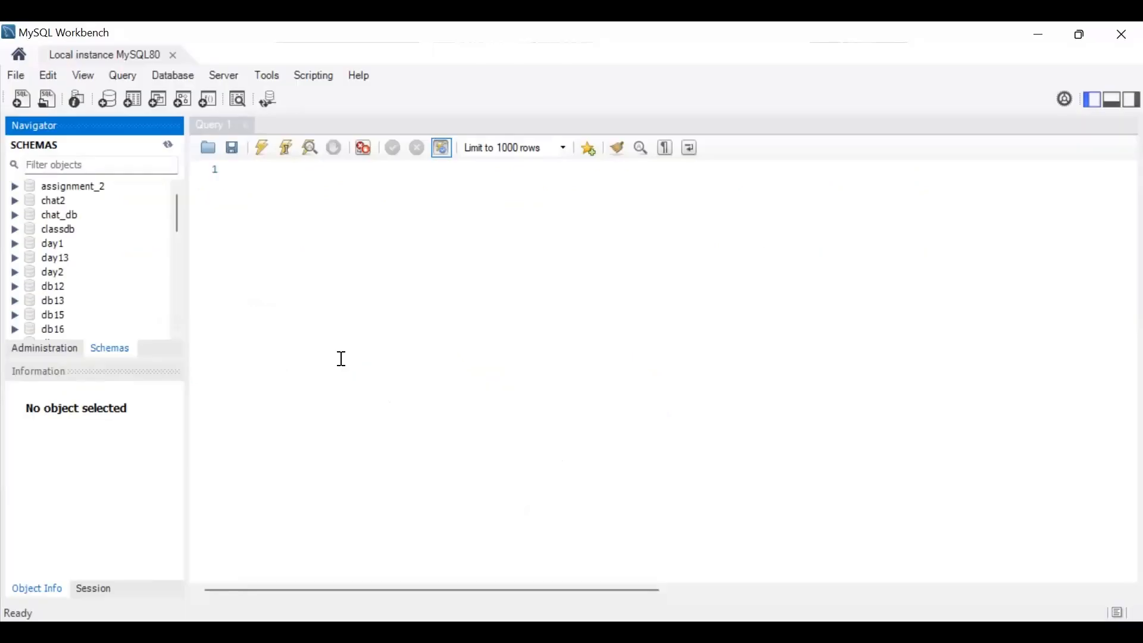
- Switch to MySQL Workbench, create a new model and rename its schema to kegalu_vidyalaya_db
click(13, 72)
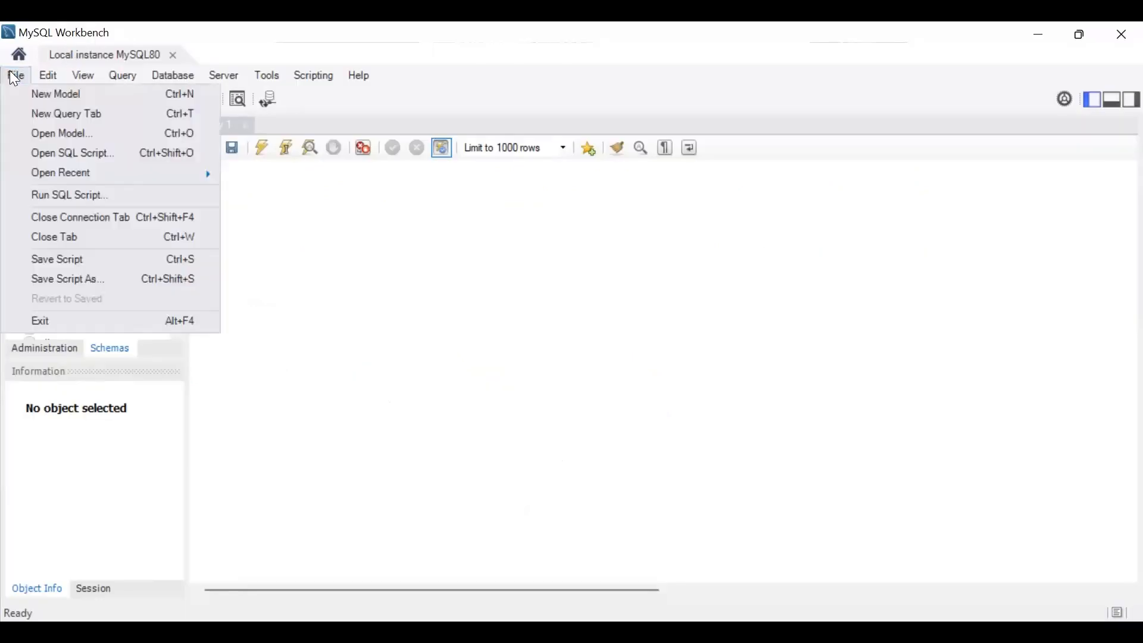
click(27, 100)
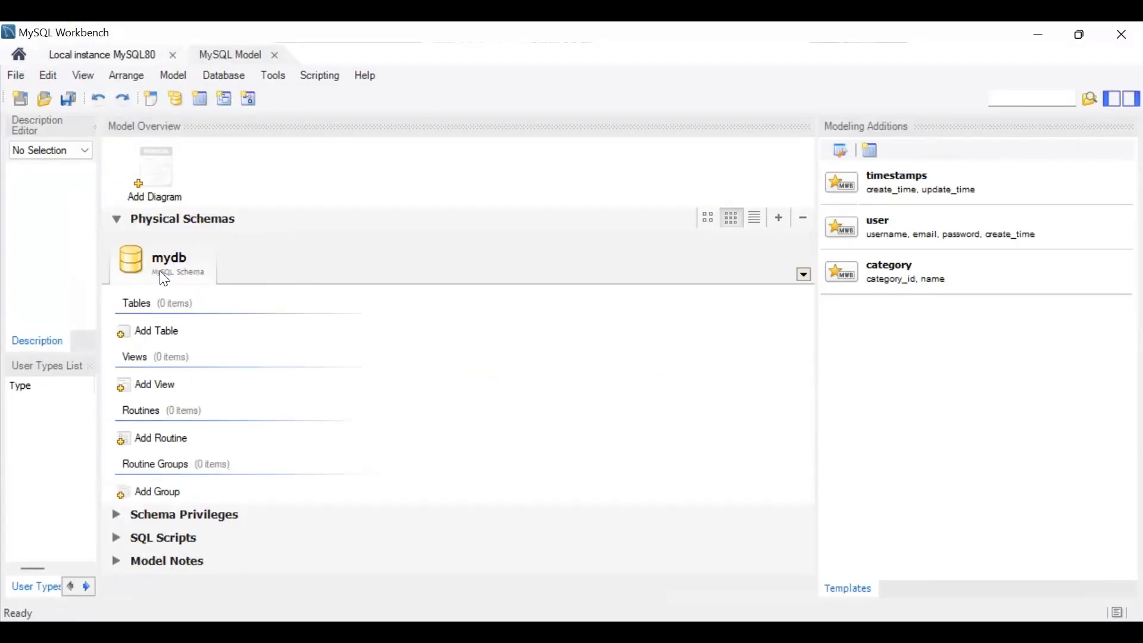
double_click(167, 266)
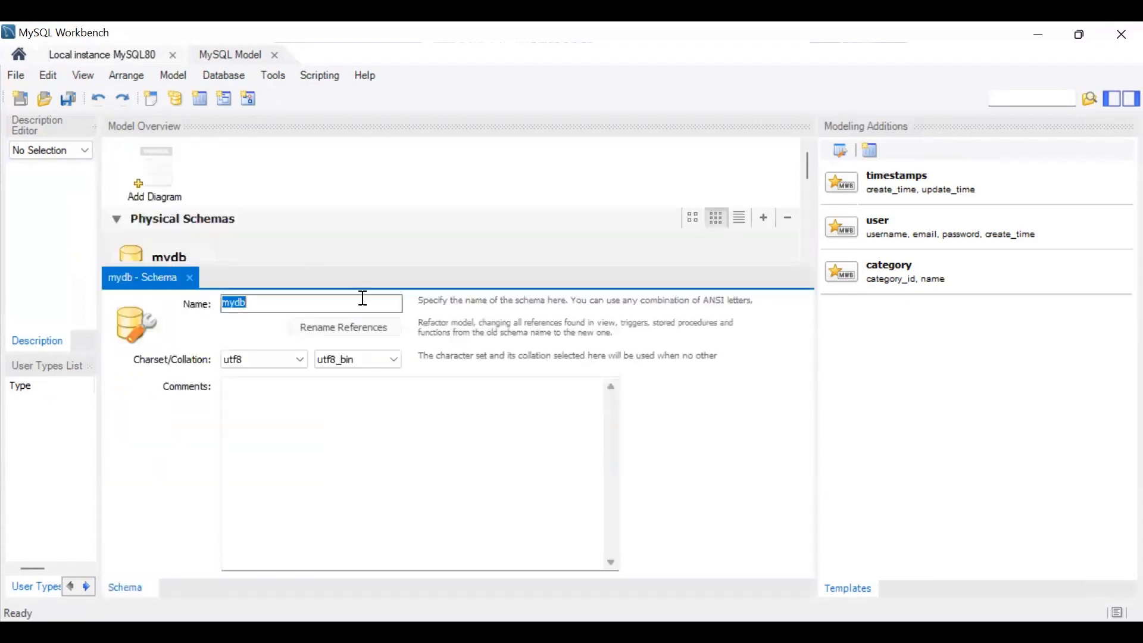
click(272, 304)
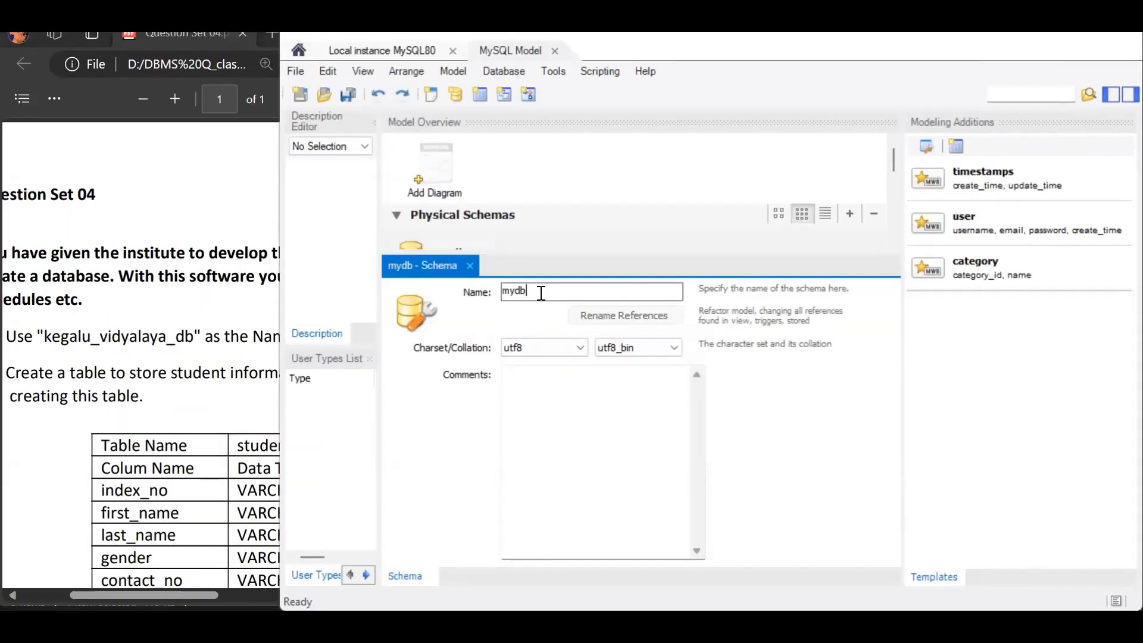
double_click(539, 291)
key(BackSpace)
text(kegalu_vidyalaya_db)
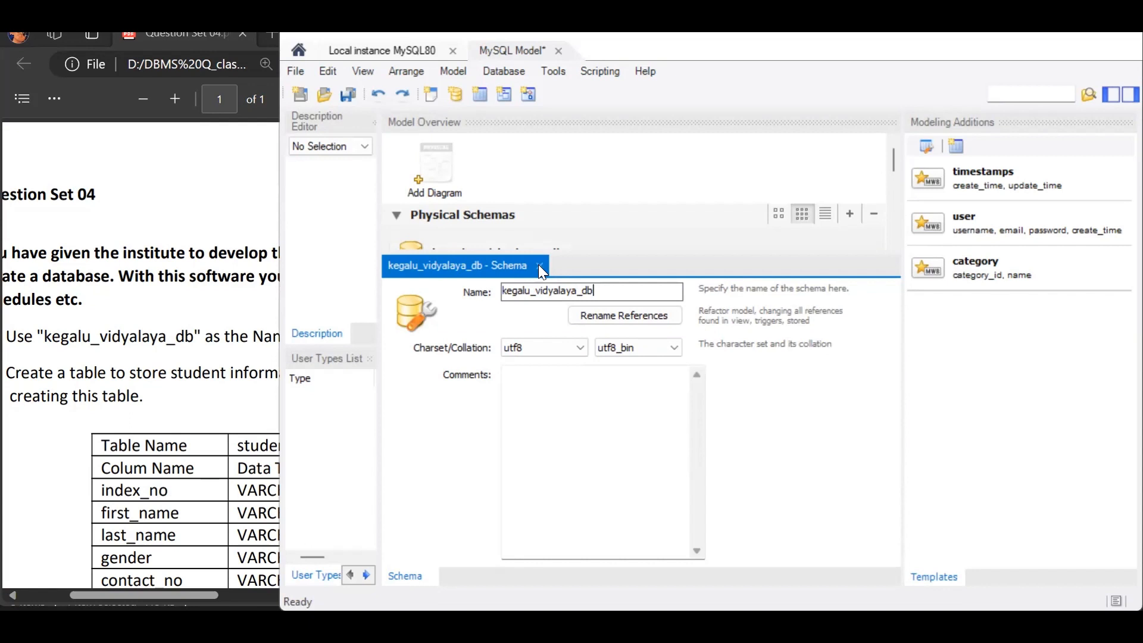
click(540, 265)
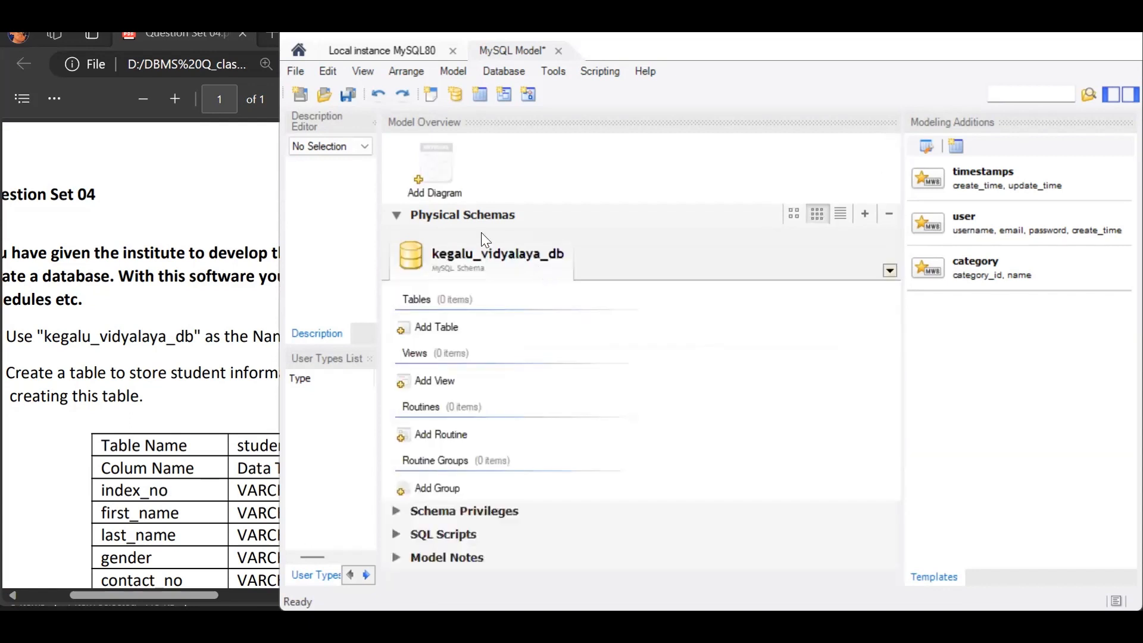
- Add an EER diagram to the model and look up the student table's definition in the question PDF
click(436, 173)
double_click(437, 173)
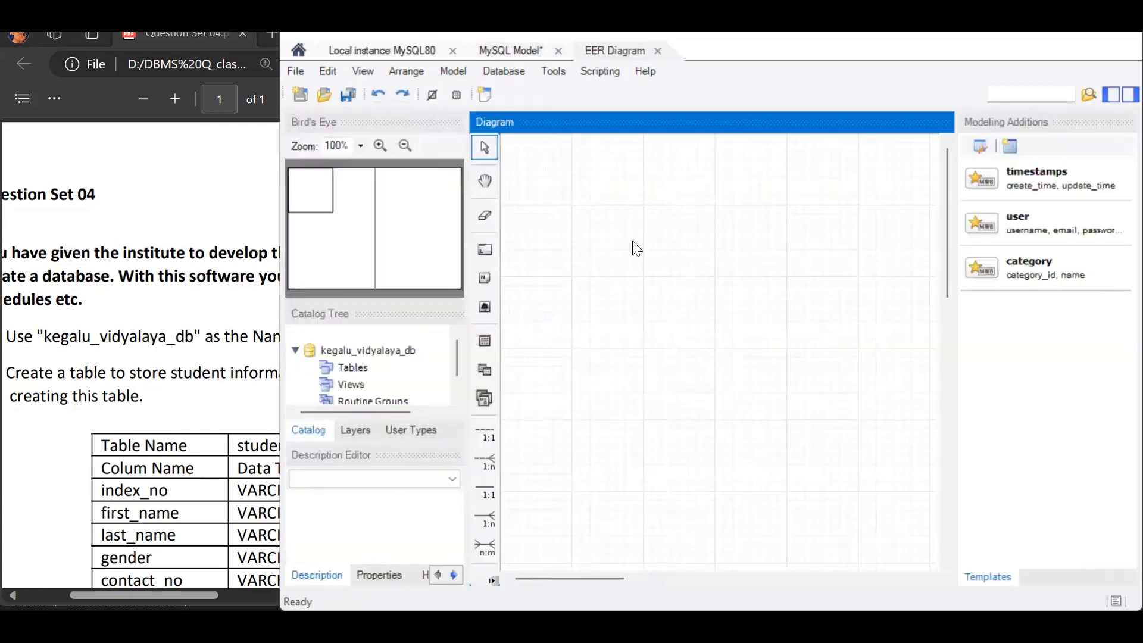
click(244, 586)
scroll(244, 586, down, 1)
drag(205, 595, 230, 595)
drag(435, 195, 436, 233)
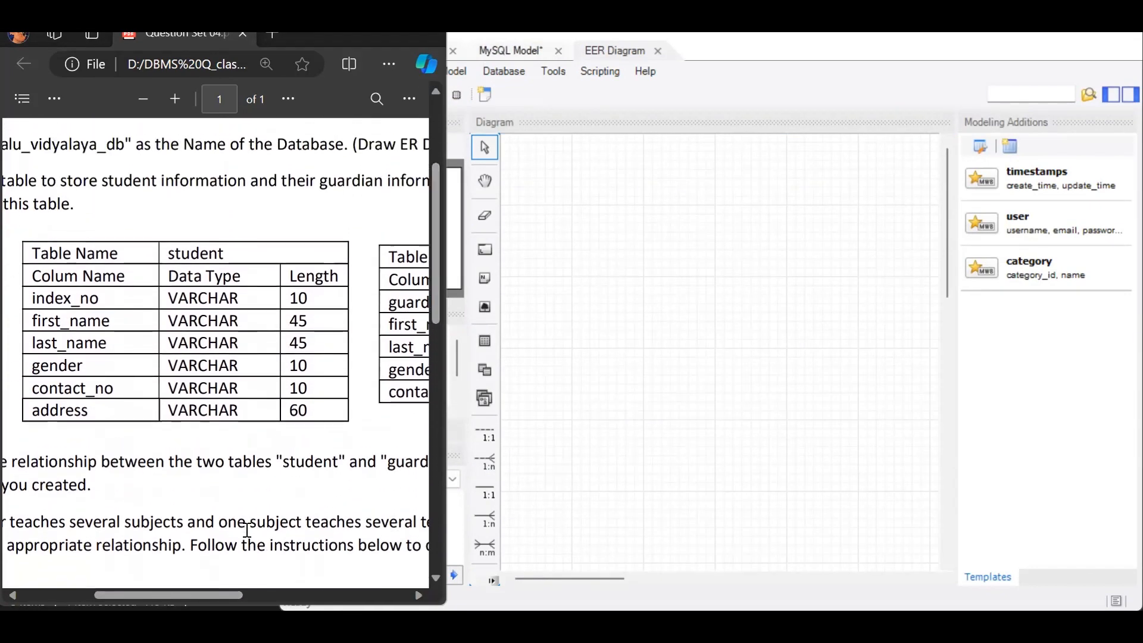
mouse_move(214, 586)
mouse_down()
mouse_move(309, 581)
mouse_move(179, 578)
mouse_move(208, 573)
mouse_up()
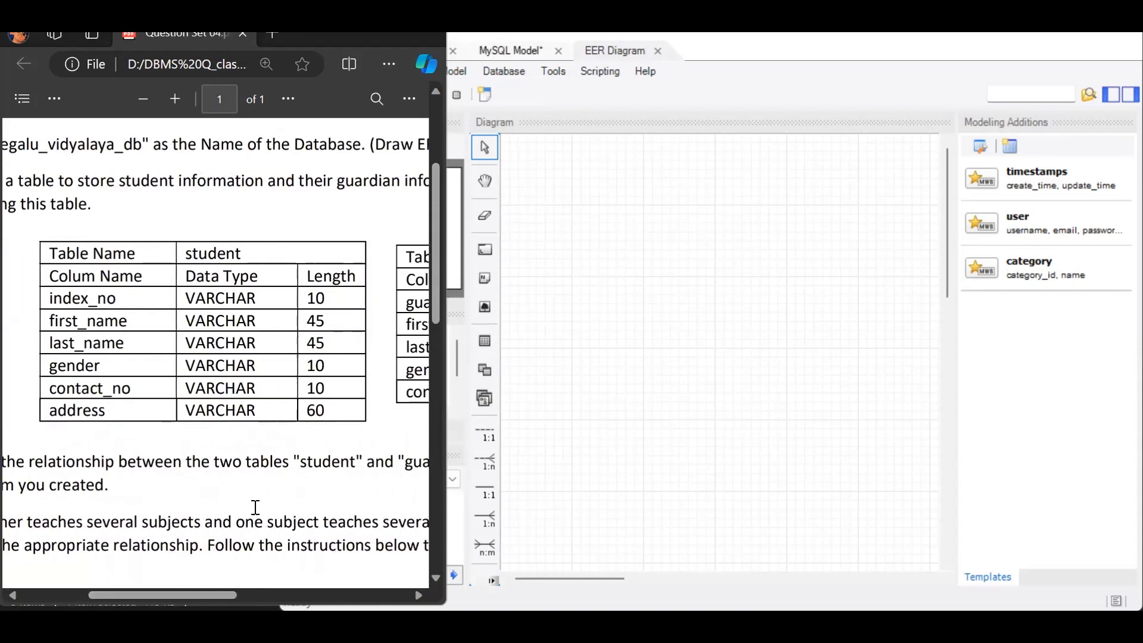
ctrl+scroll(223, 553, down, 1)
- Place a new table near the upper-left corner of the EER diagram in MySQL Workbench and name it student
click(532, 377)
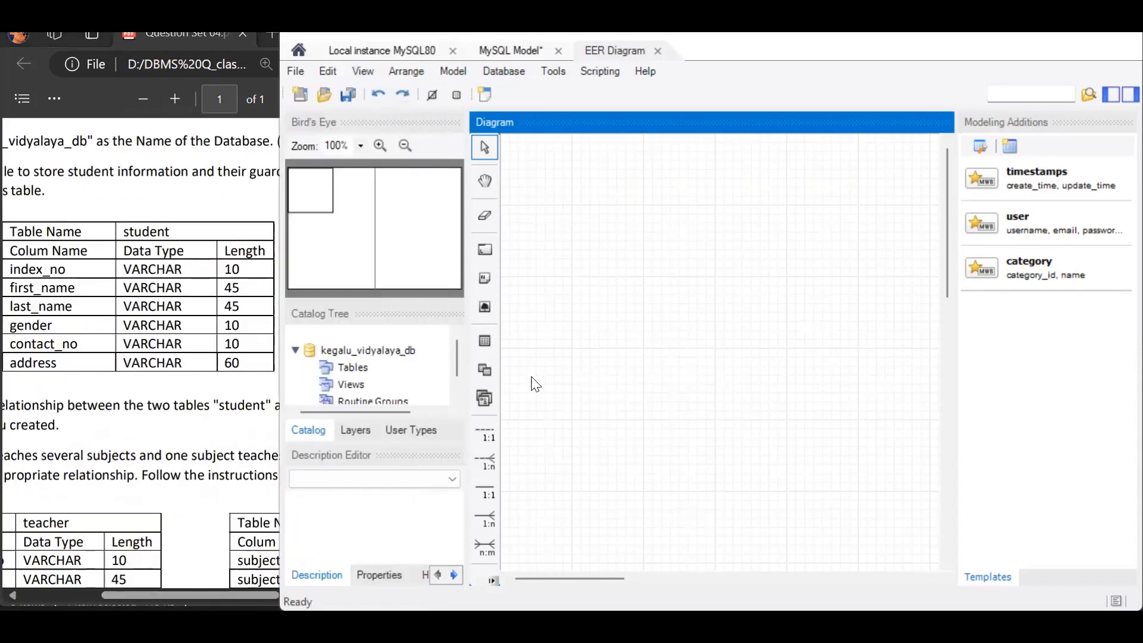
click(479, 331)
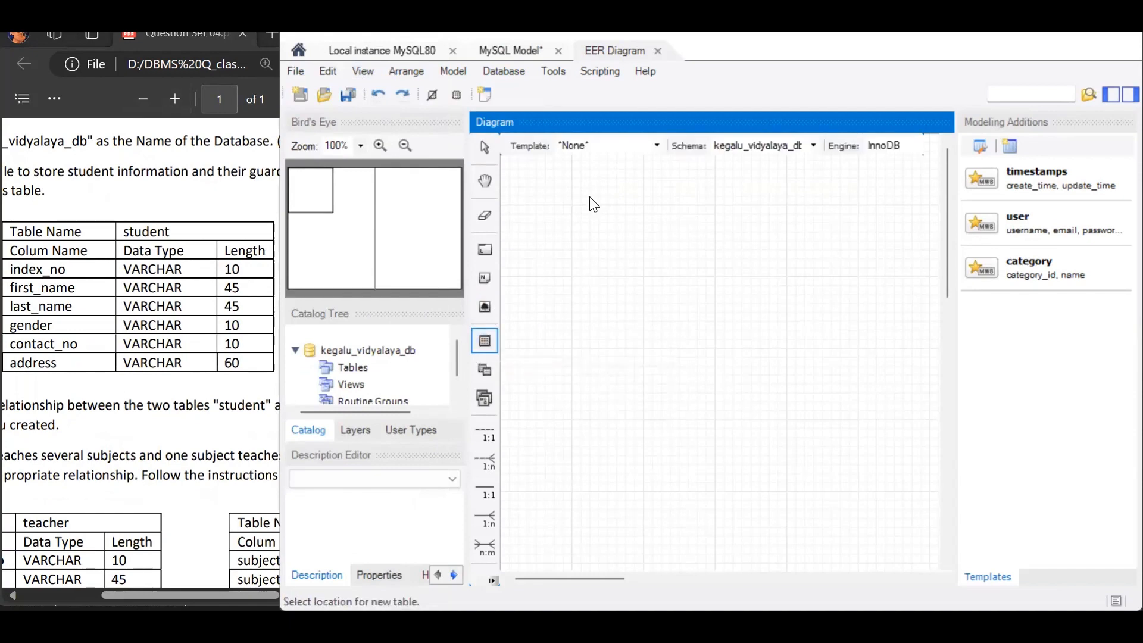
click(524, 178)
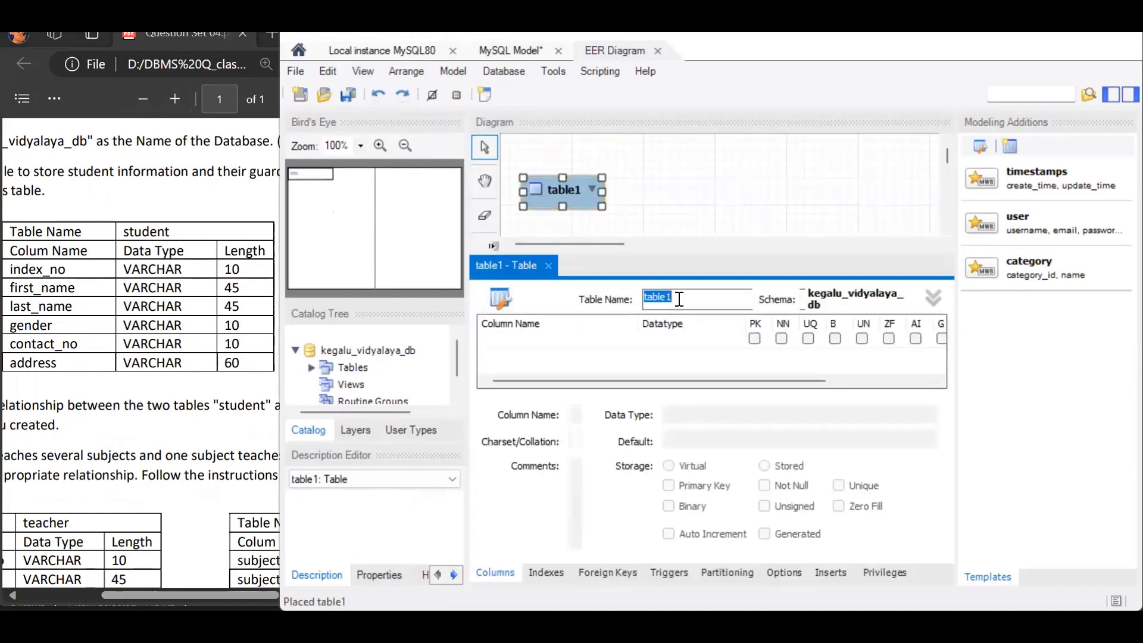
text(student)
- Add an index_no column of type VARCHAR(10) as the first column of the student table
click(577, 345)
text(index)
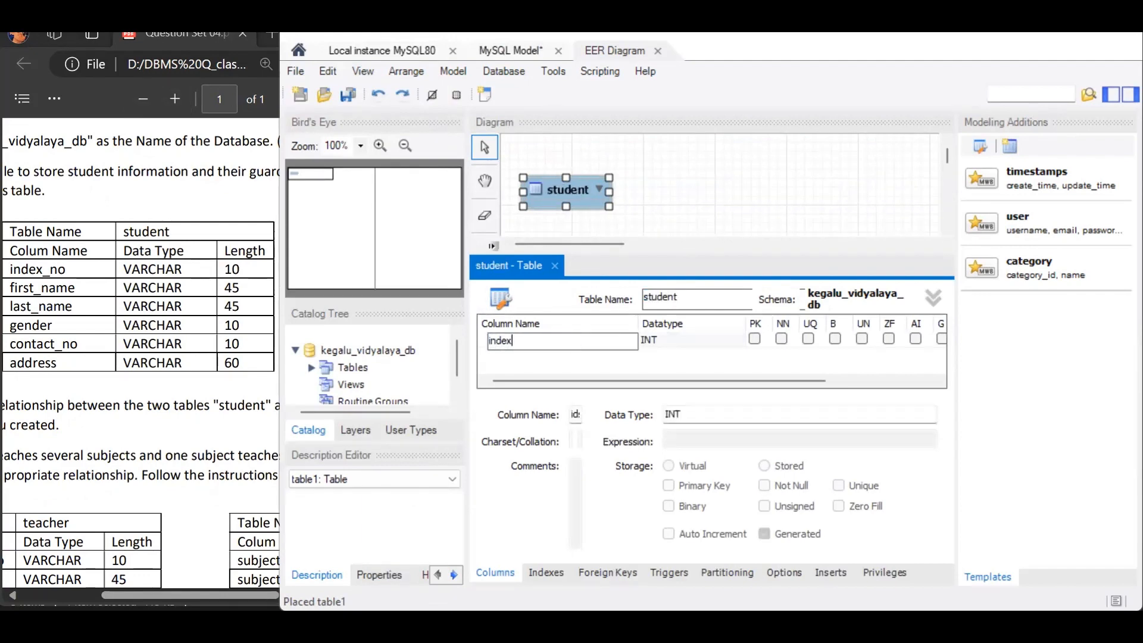
text(_no)
key(Tab)
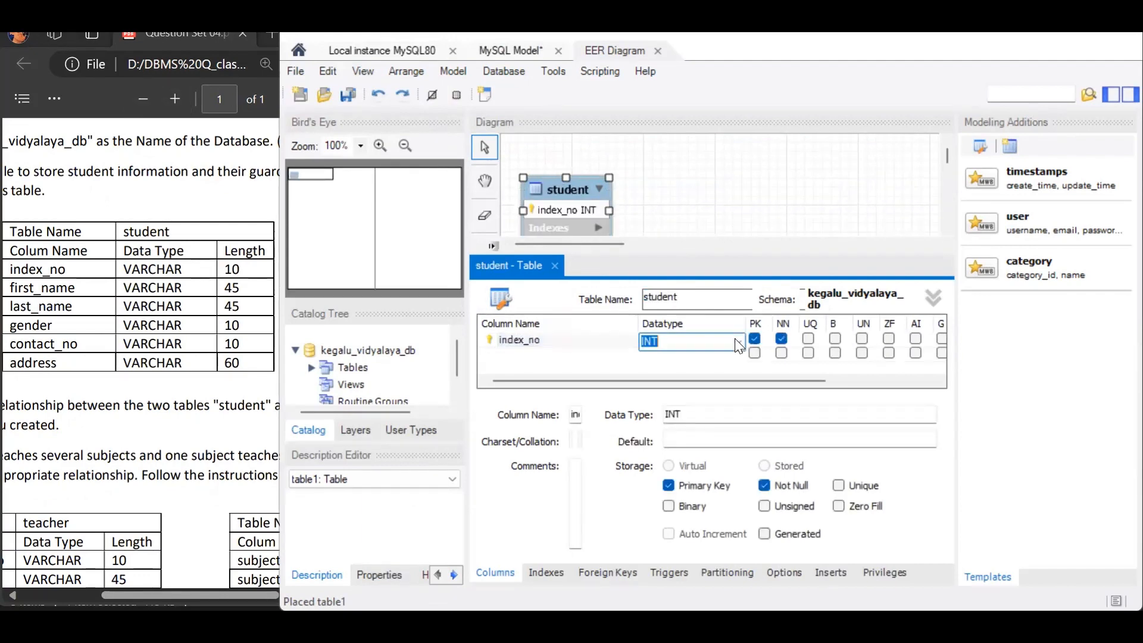
text(VARCHAR()10)
key(Return)
- Add first_name and last_name columns of type VARCHAR(45) to the student table
text(fairst)
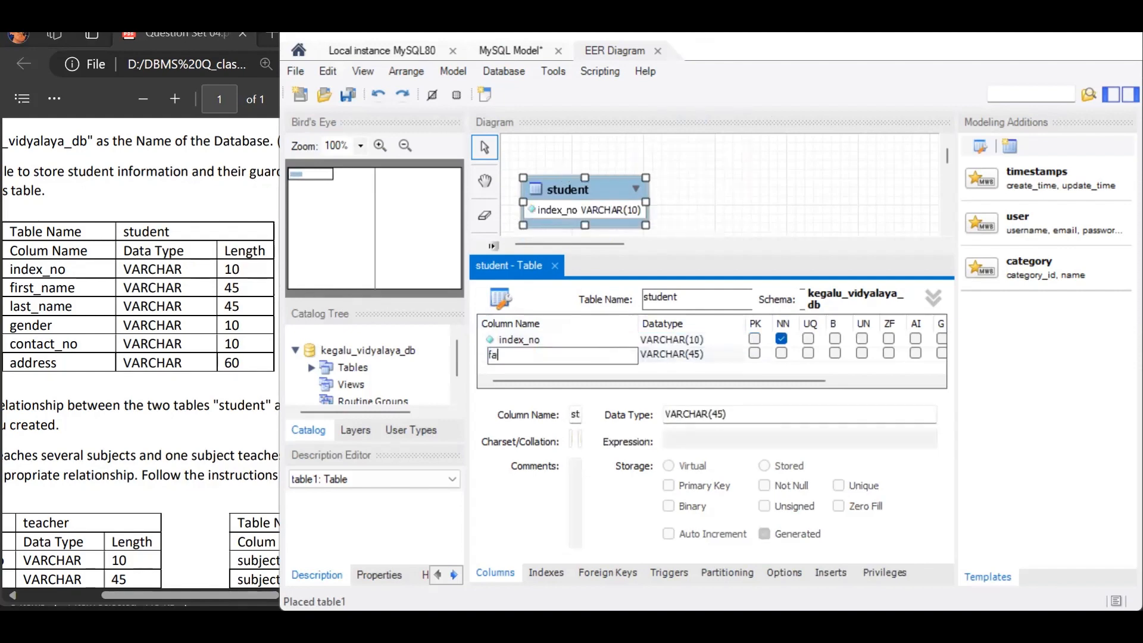
key(BackSpace)
key(BackSpace)
key(BackSpace)
key(BackSpace)
key(BackSpace)
text(irst_name)
key(Return)
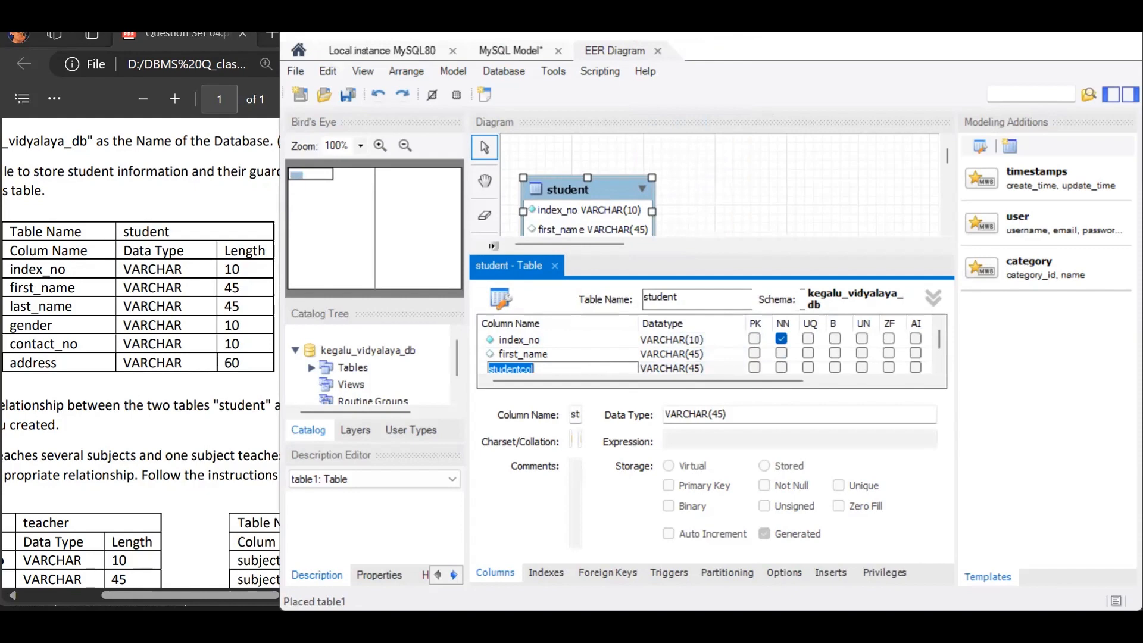
text(last_name)
click(701, 367)
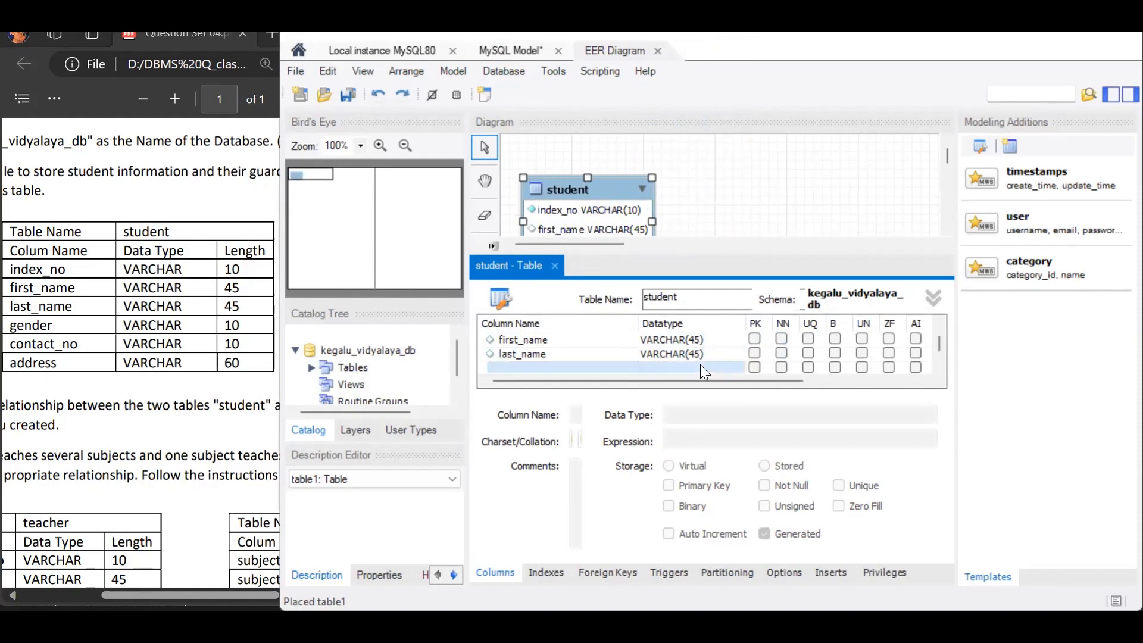
- Add gender and contact_no columns of type VARCHAR(10) to the student table
click(594, 367)
text(gender)
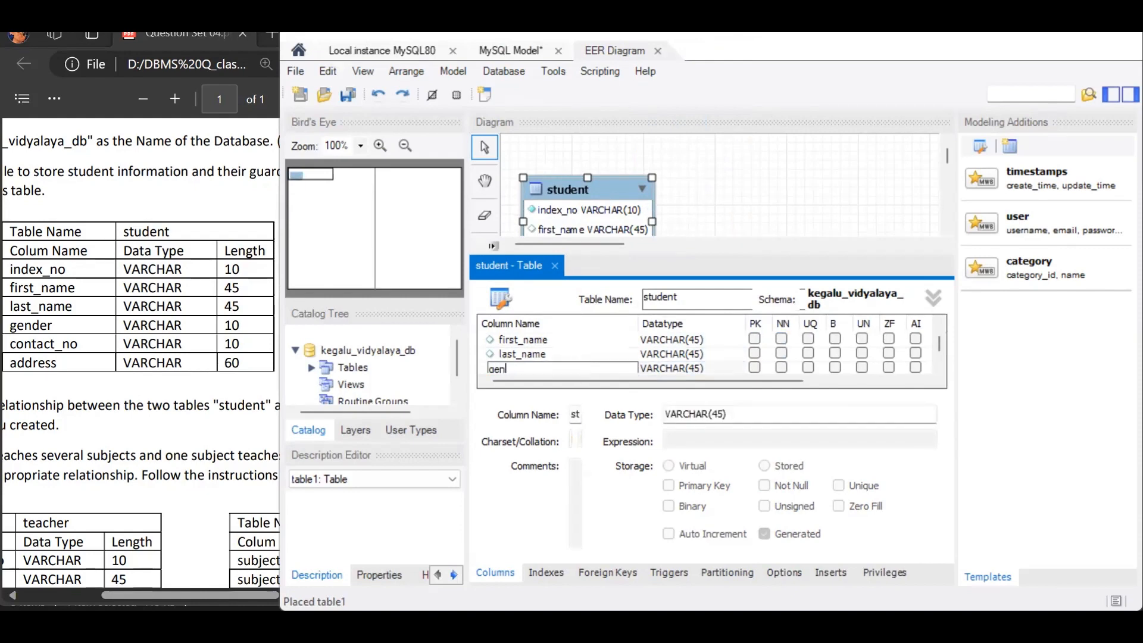
click(691, 367)
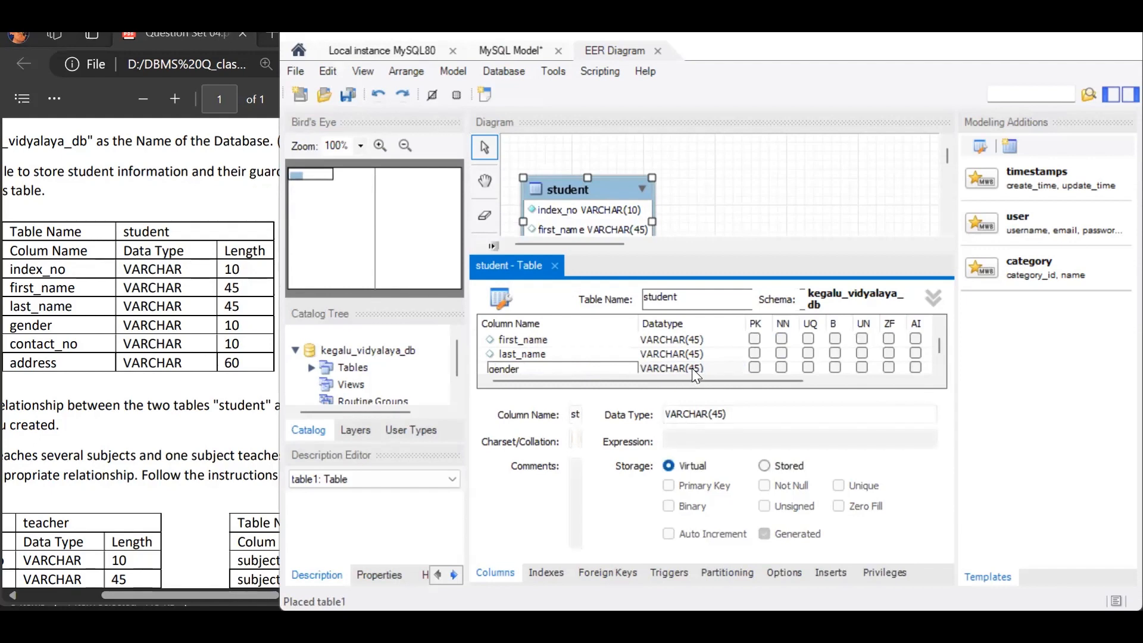
text(conta)
text(ct_no)
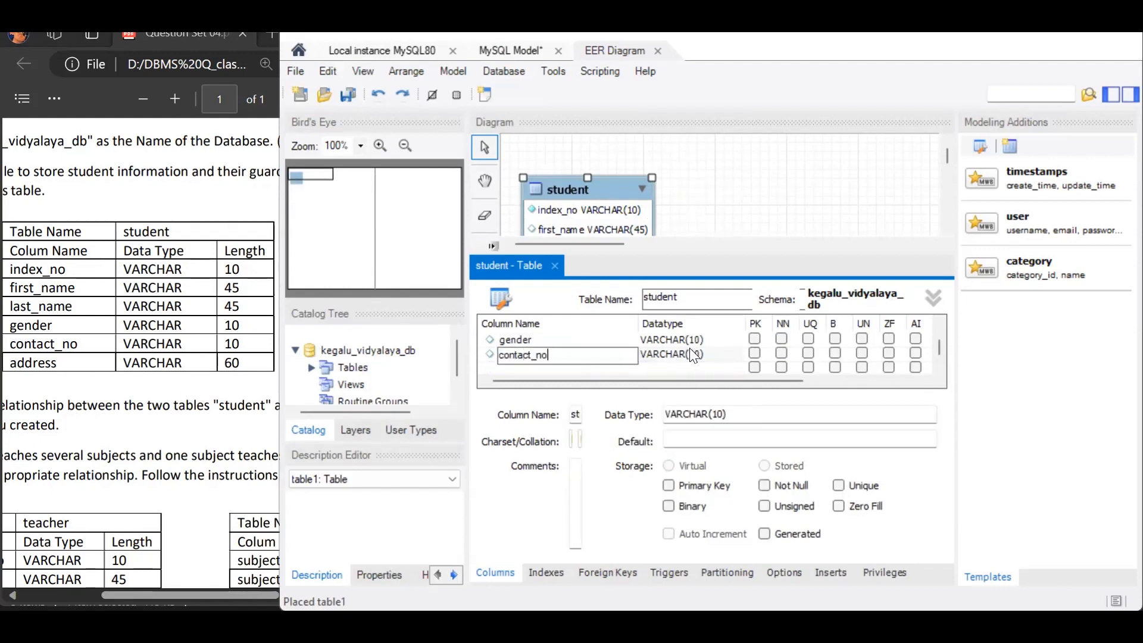
- Add an address column of type VARCHAR(60) to the student table
click(572, 365)
text(address)
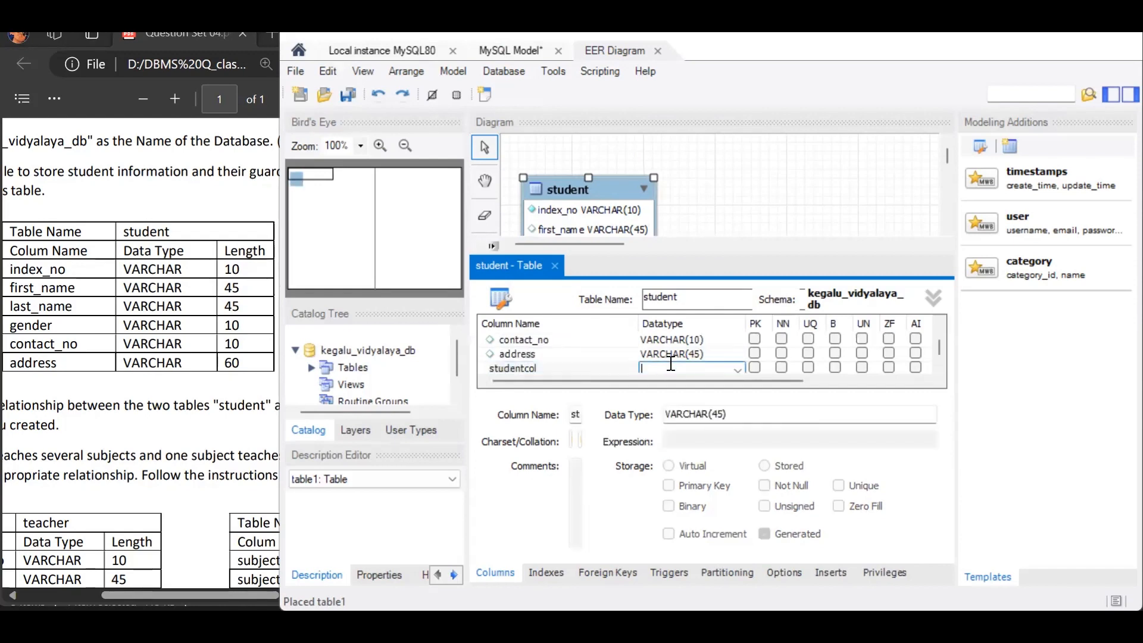
click(667, 364)
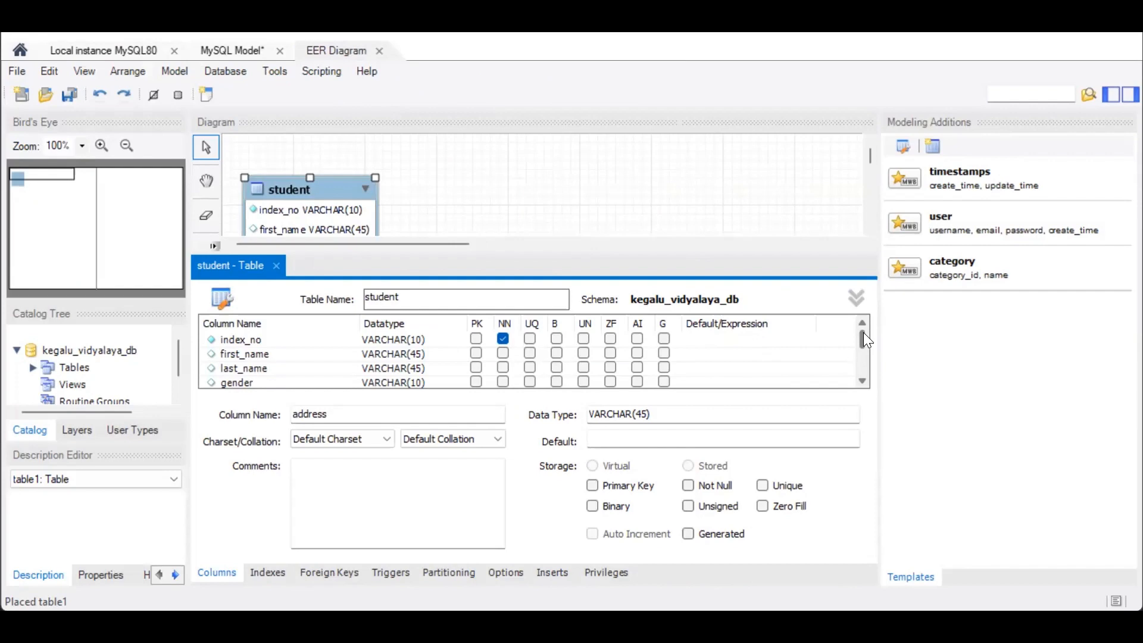
- Review the student table's column list and mark index_no as the primary key
drag(863, 336, 864, 349)
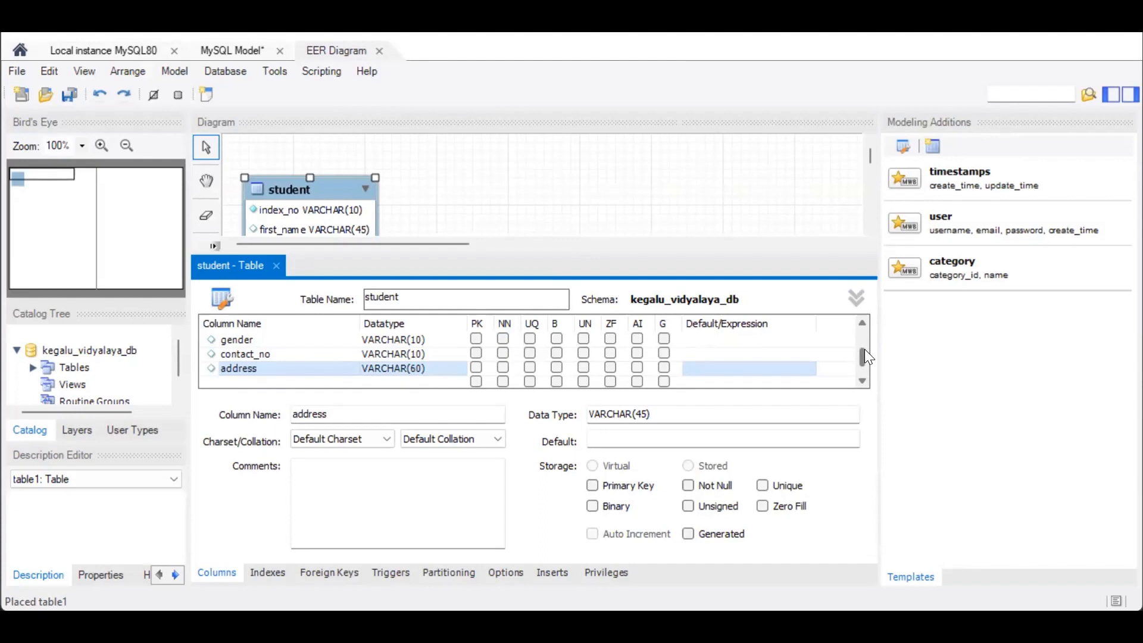
drag(864, 356, 864, 337)
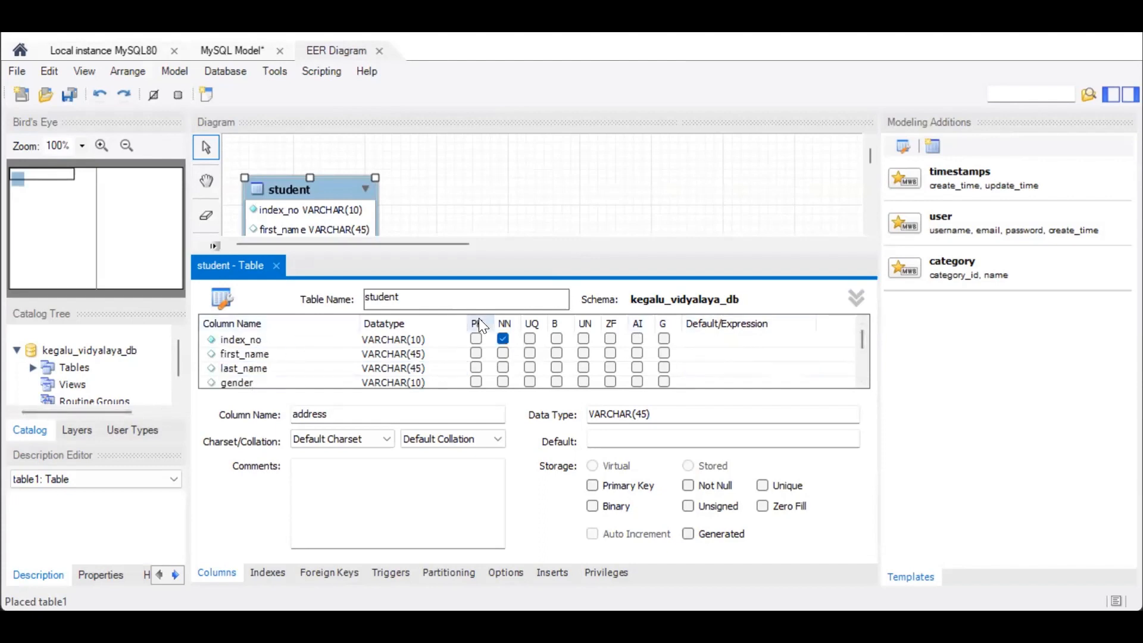
click(476, 340)
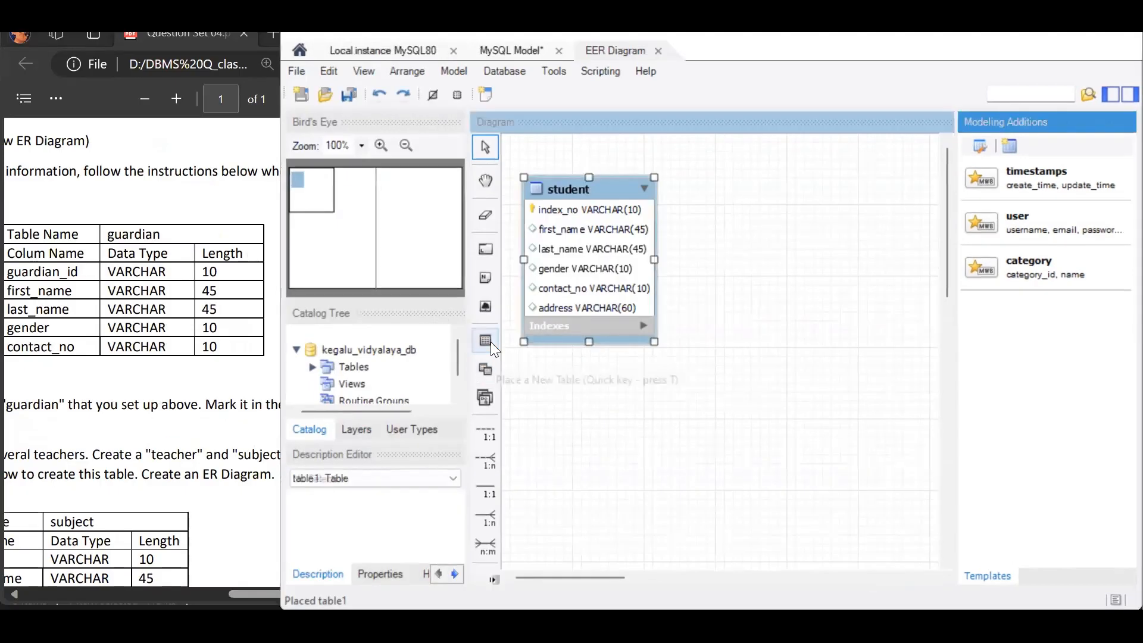
- Place a second table to the right of the student table in the diagram and name it gardian
click(490, 341)
click(751, 198)
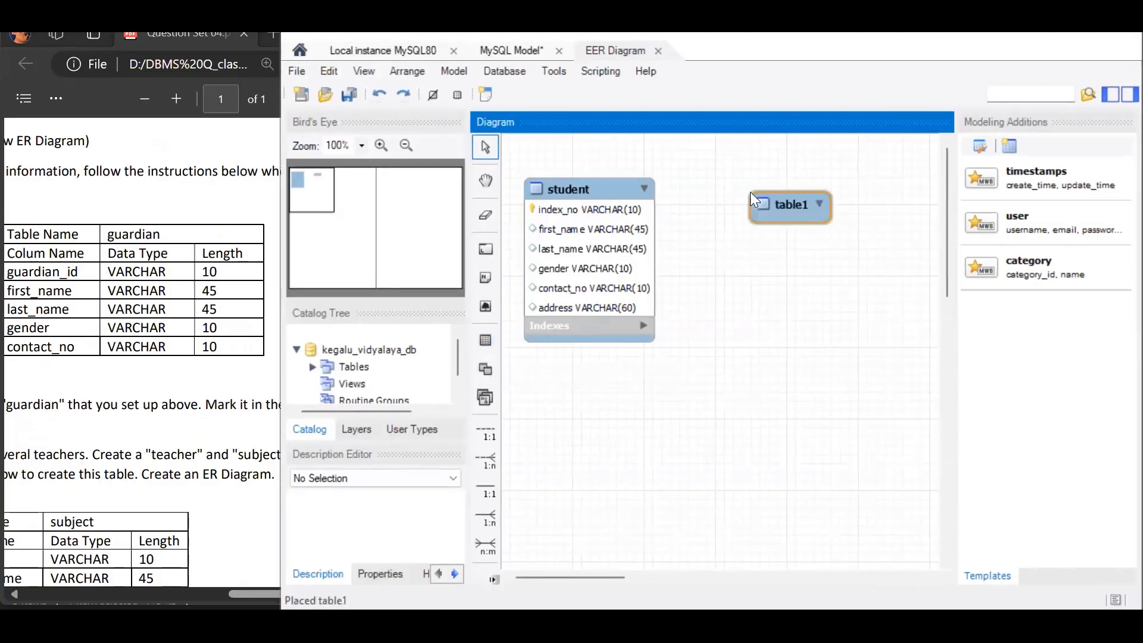
double_click(778, 207)
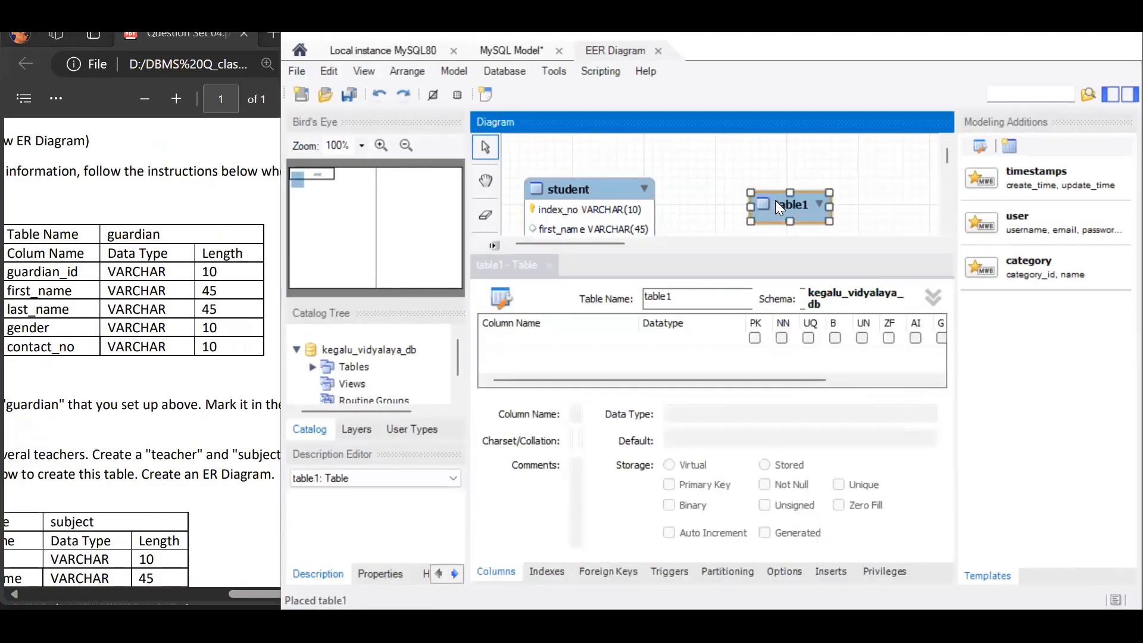
text(gardian)
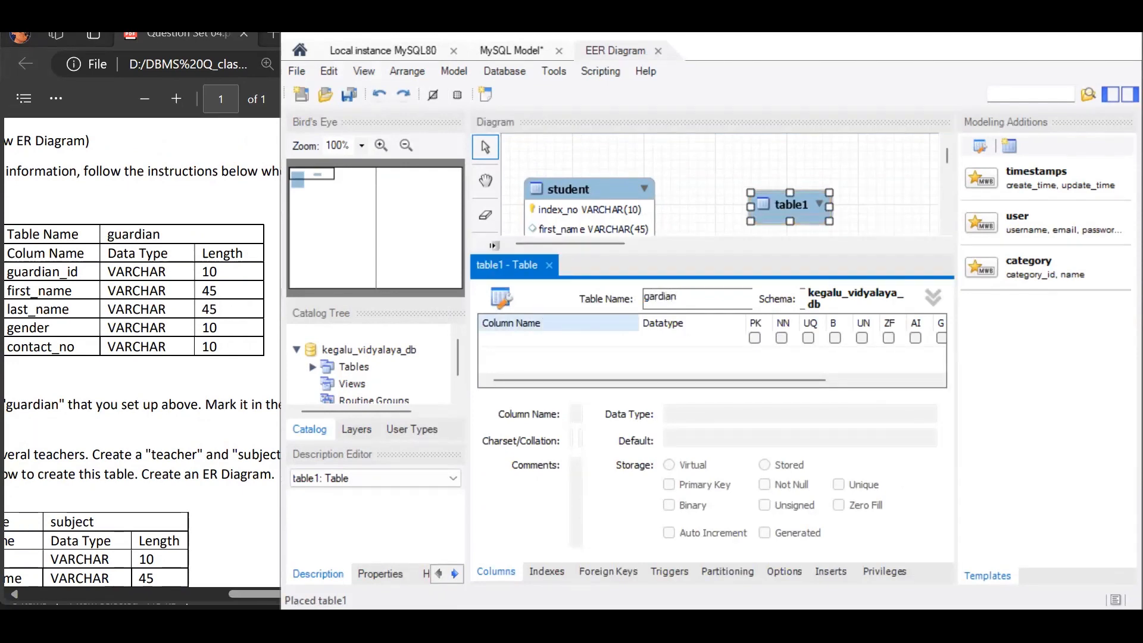
- Correct the table name to guardian and add a guardian_id column of type VARCHAR(10) with its primary key flag cleared
double_click(502, 340)
text(gar)
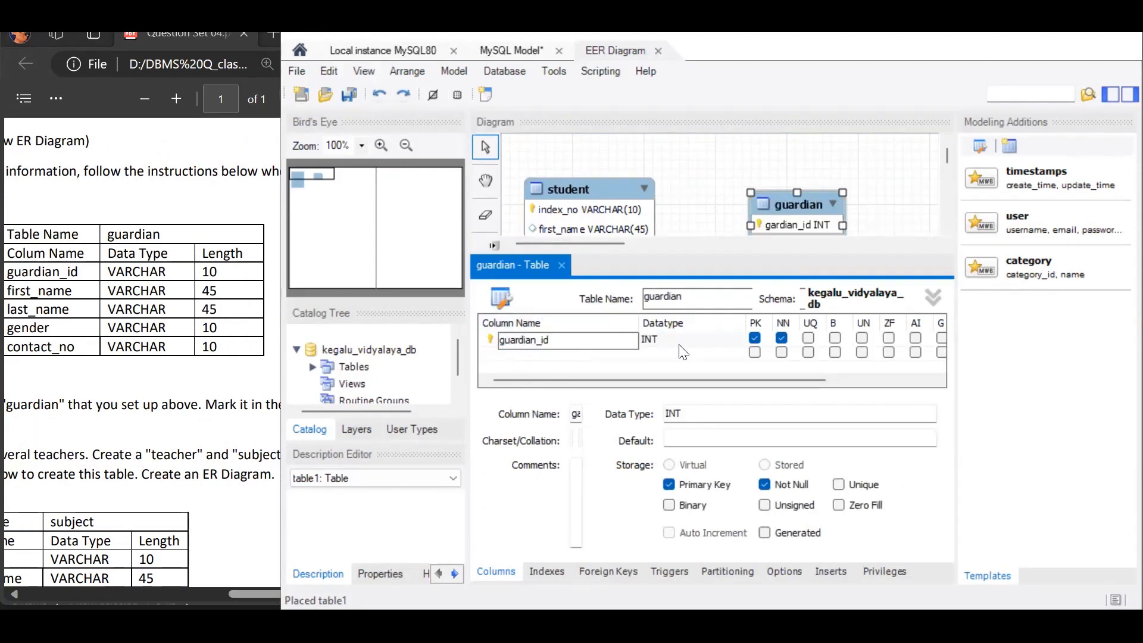
click(679, 345)
click(740, 339)
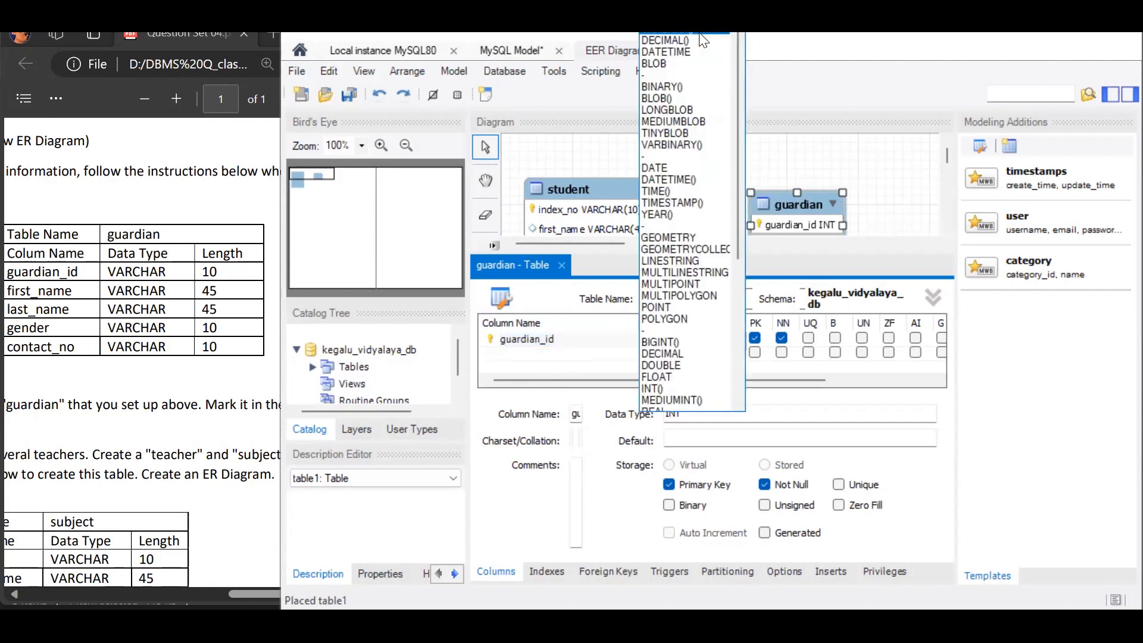
click(703, 35)
text(10)
click(754, 338)
- Add first_name and last_name columns of type VARCHAR(45) to the guardian table
double_click(608, 353)
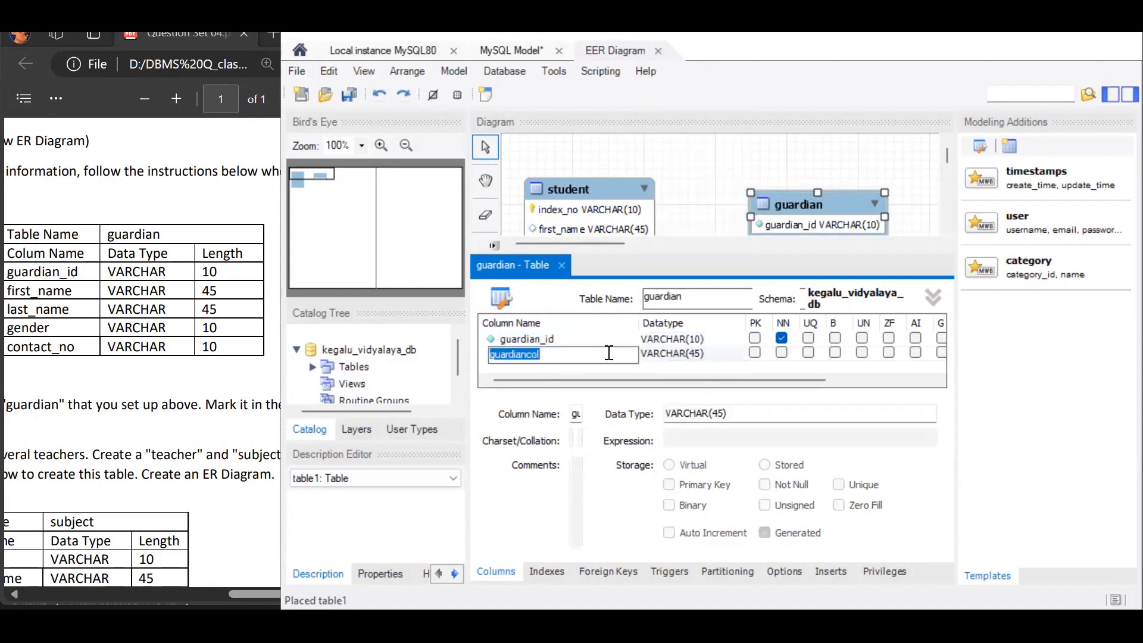
text(first_name)
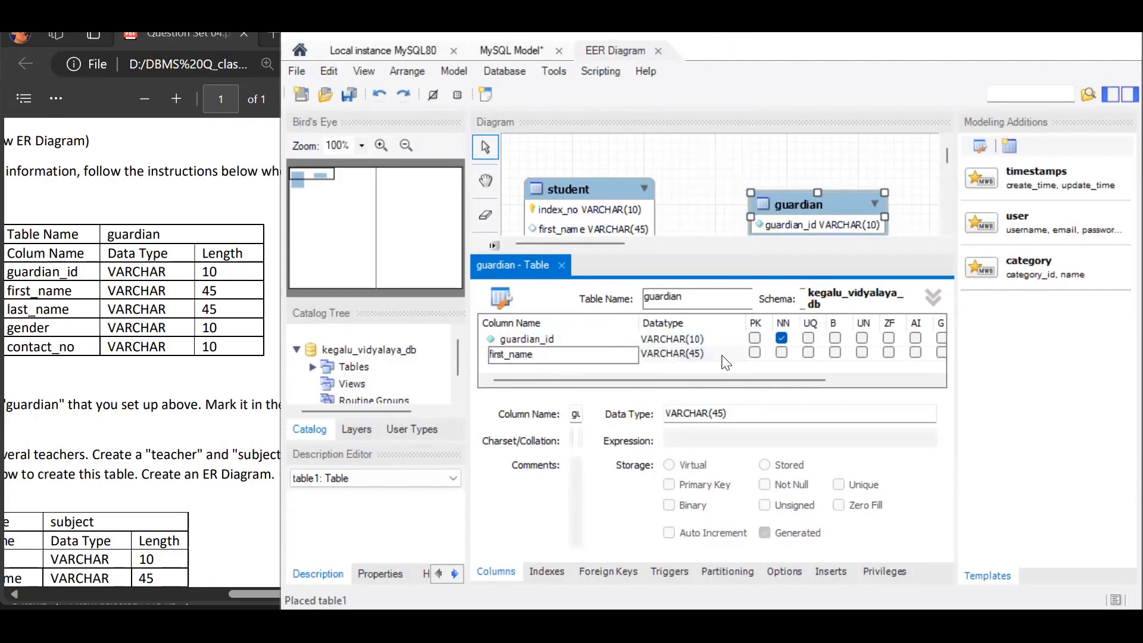
click(609, 368)
click(609, 368)
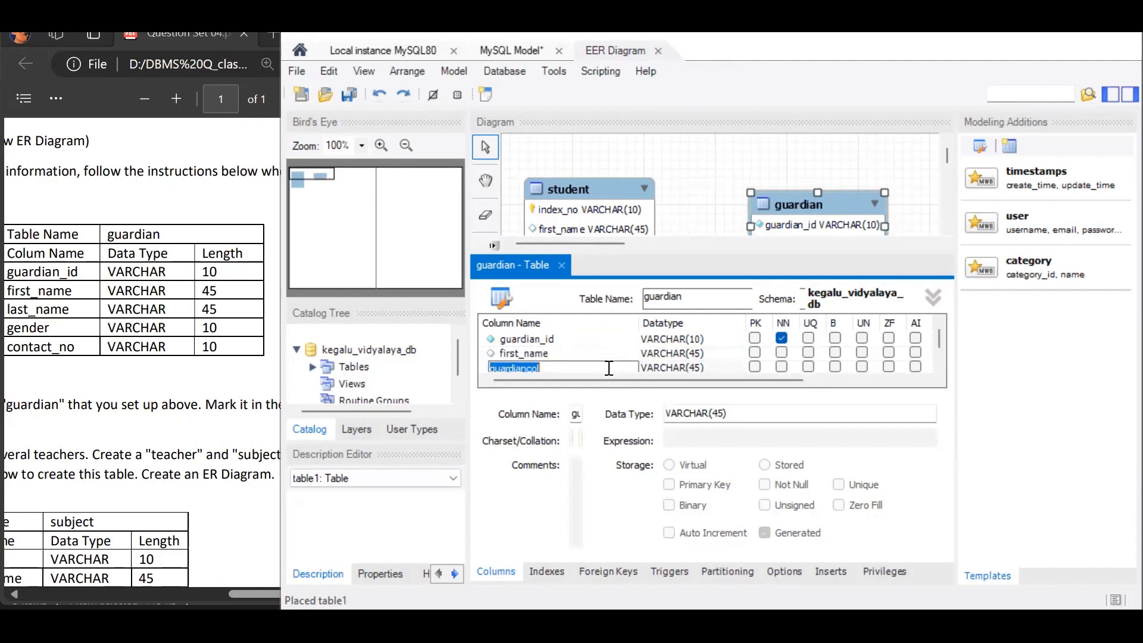
text(last_name)
click(694, 361)
scroll(693, 361, down, 1)
click(693, 361)
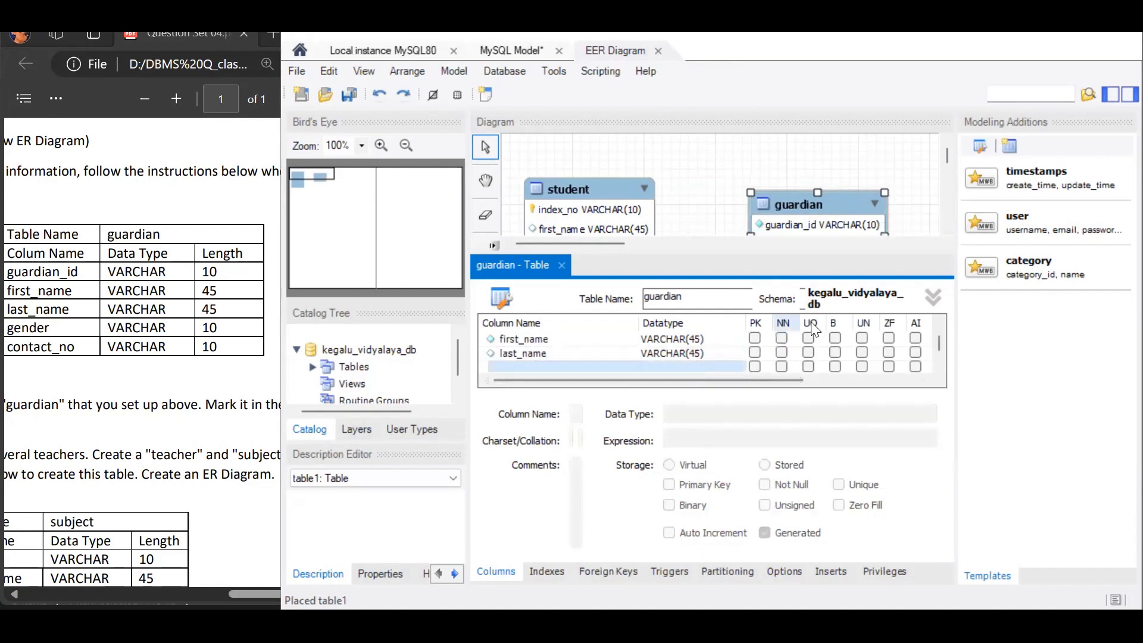
- Add gender and contact_no columns of type VARCHAR(10) to the guardian table
click(605, 368)
text(gender)
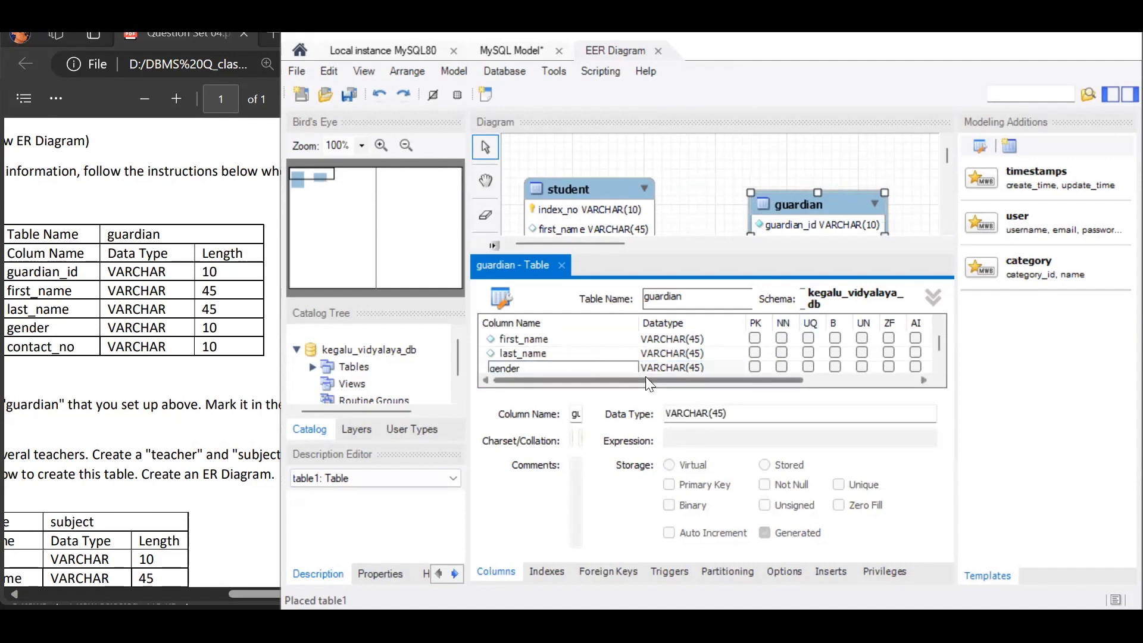
double_click(699, 368)
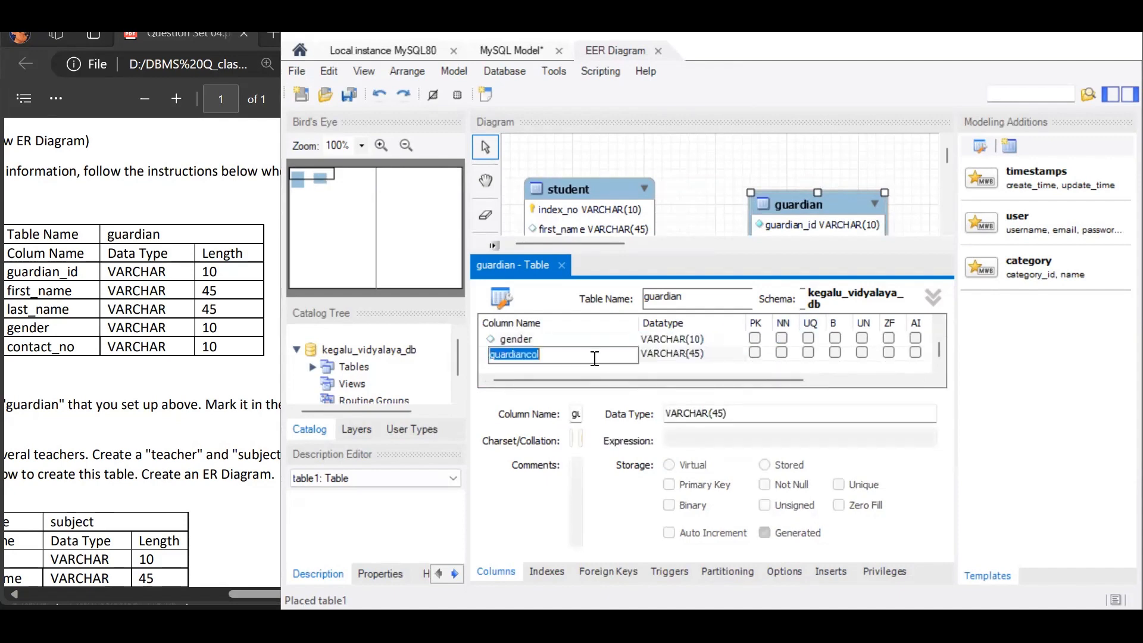
text(contact_no)
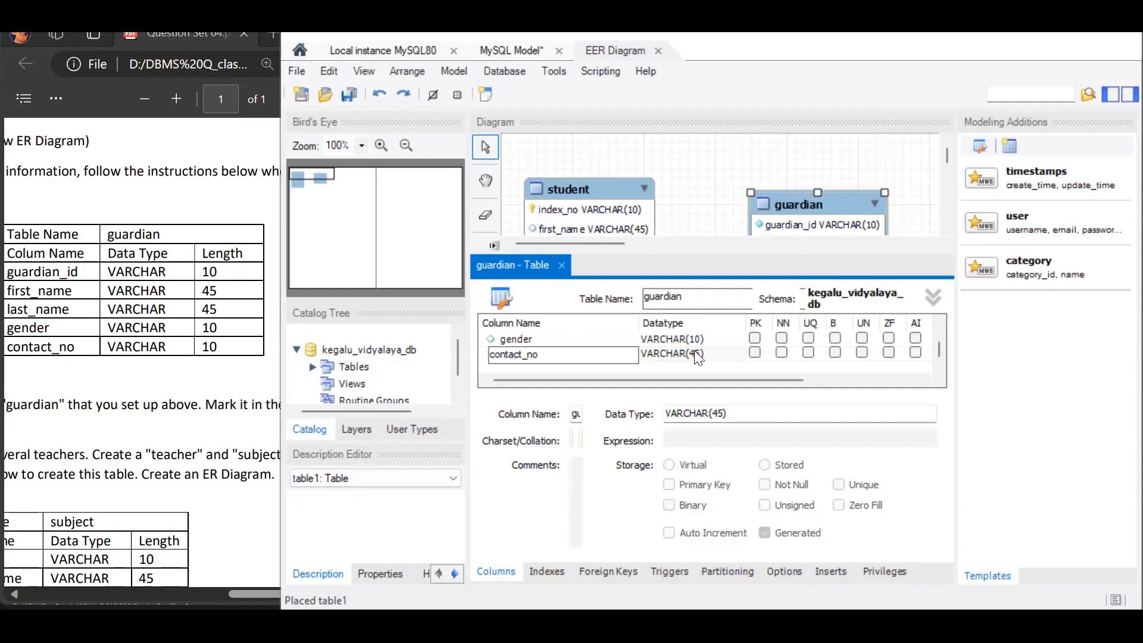
double_click(698, 354)
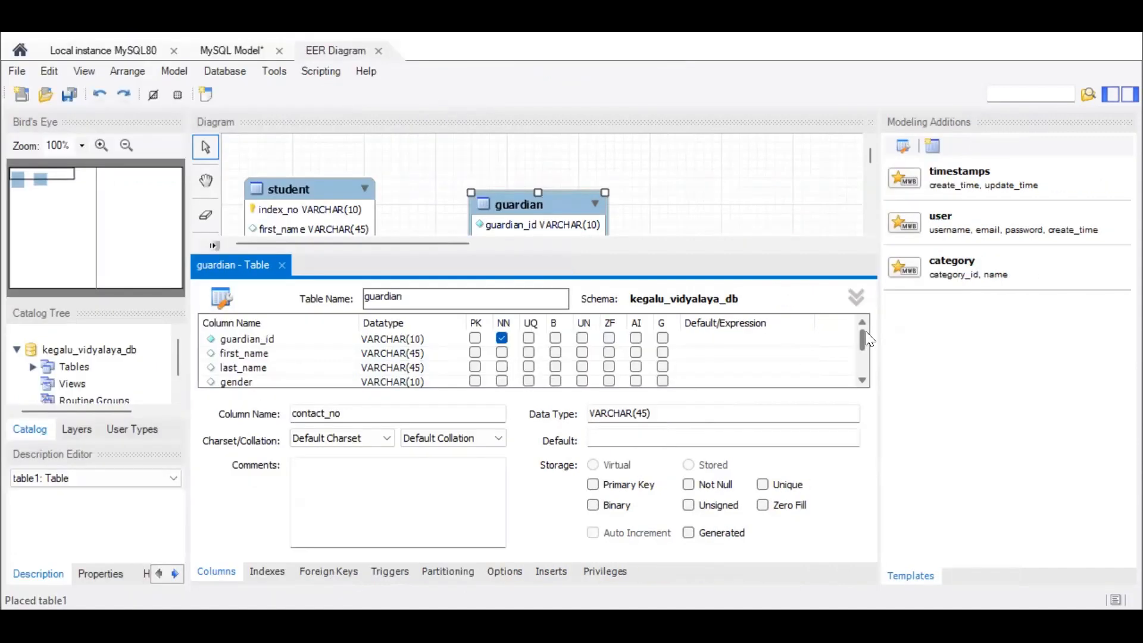
- Mark guardian_id as the primary key of the guardian table and close its table editor
mouse_move(867, 338)
mouse_down()
mouse_move(870, 361)
mouse_move(871, 338)
mouse_up()
click(475, 338)
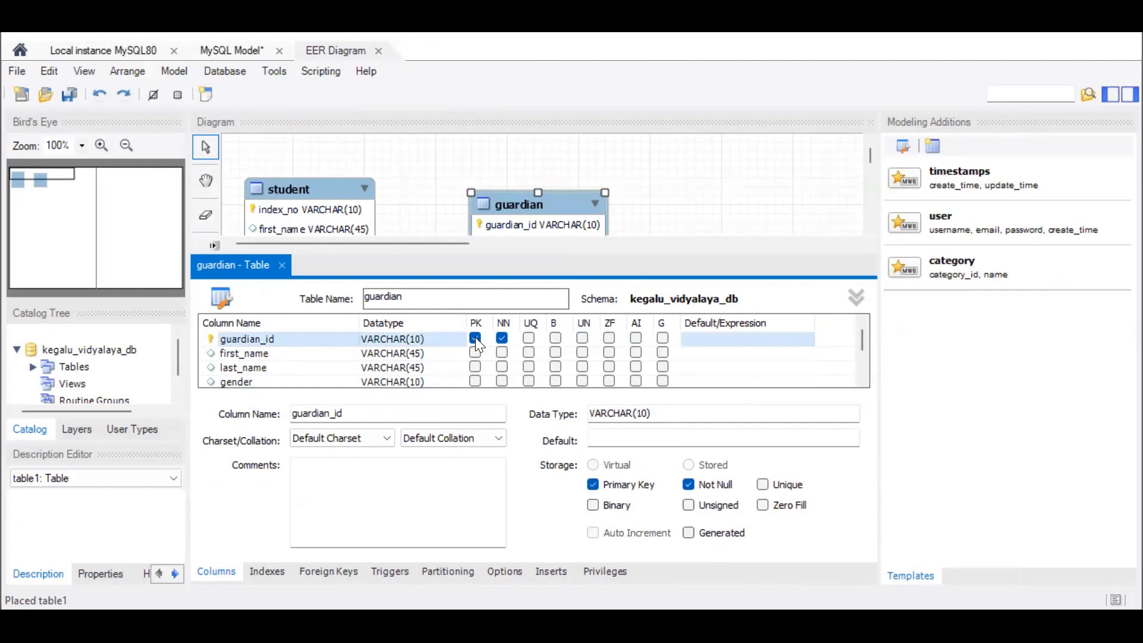
click(282, 269)
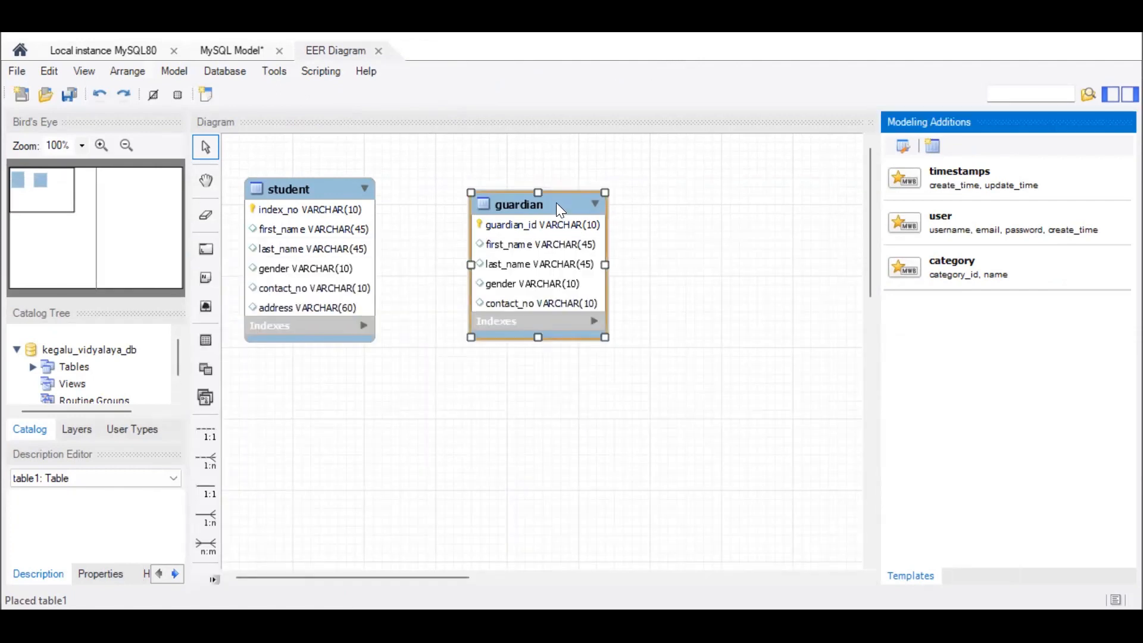
- Move the guardian table farther from the student table and link student to guardian with a non-identifying 1:n relationship, student receiving the foreign key
drag(557, 204, 695, 183)
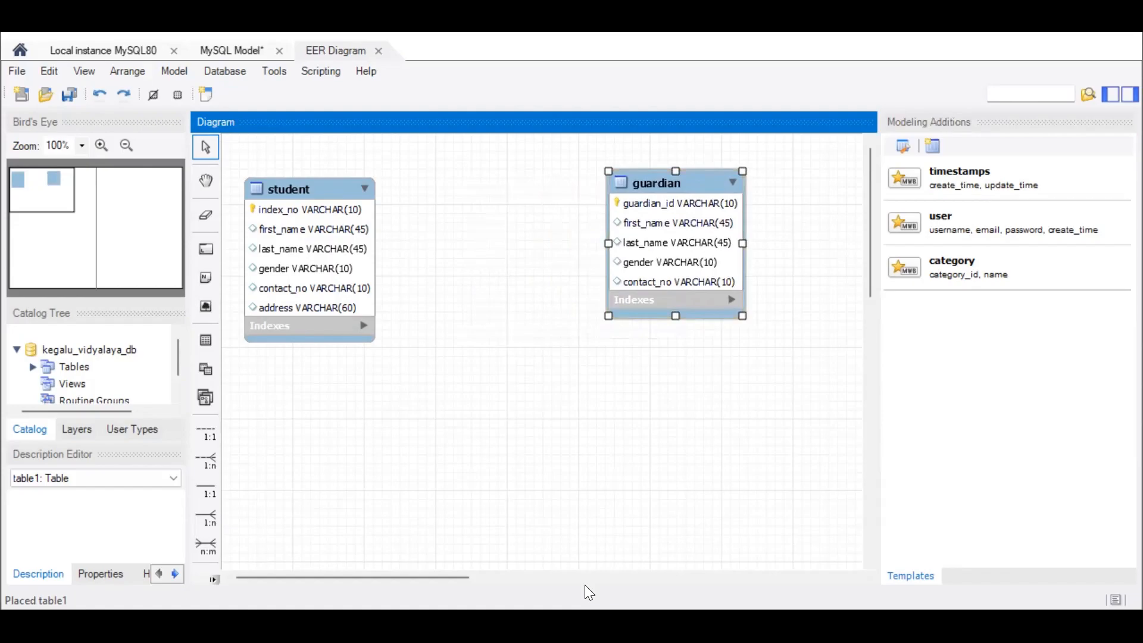
click(598, 623)
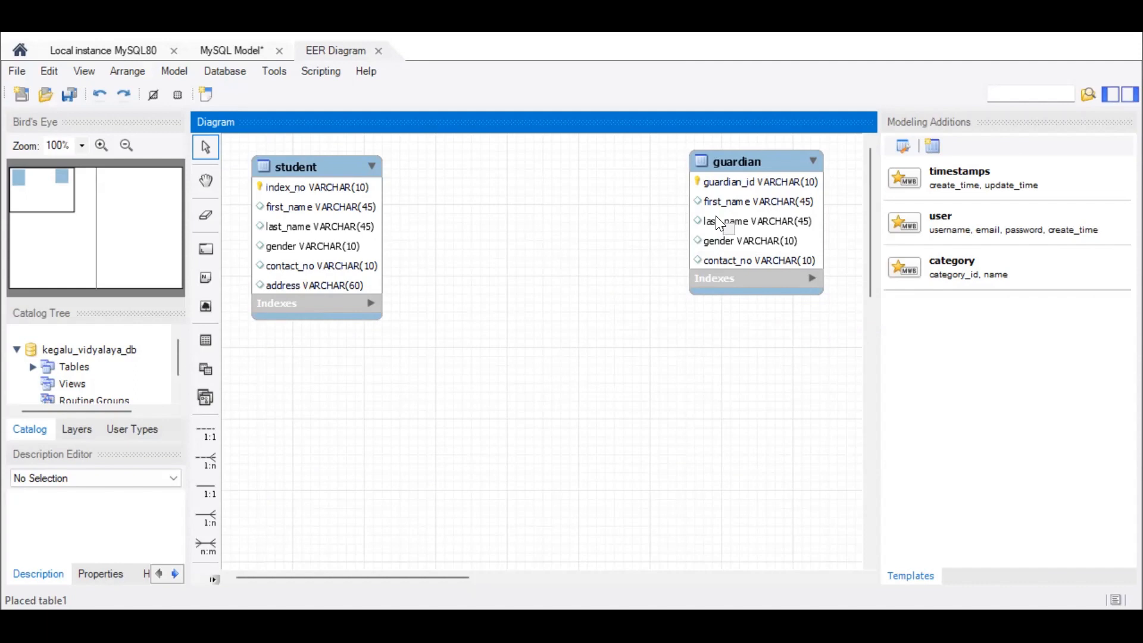
click(207, 461)
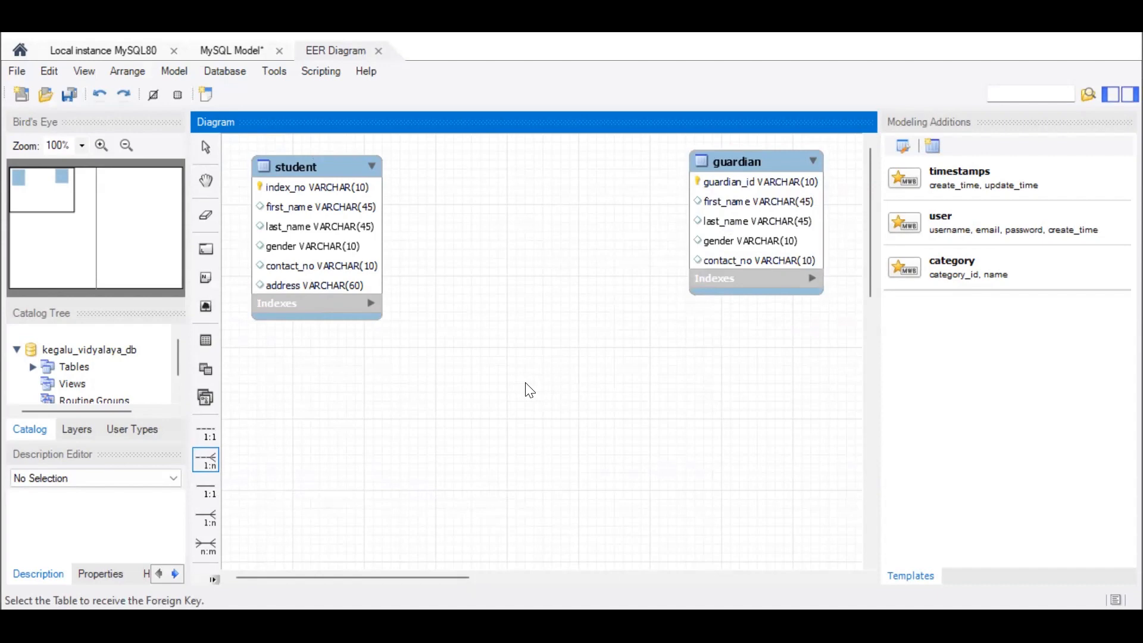
click(343, 229)
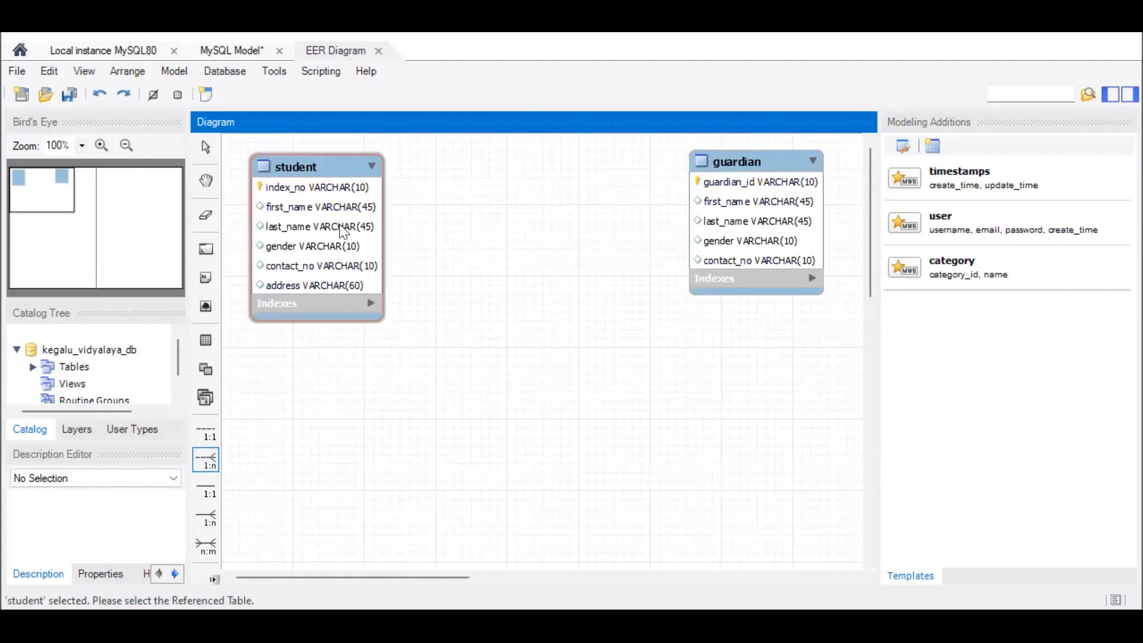
click(753, 221)
drag(773, 157, 798, 159)
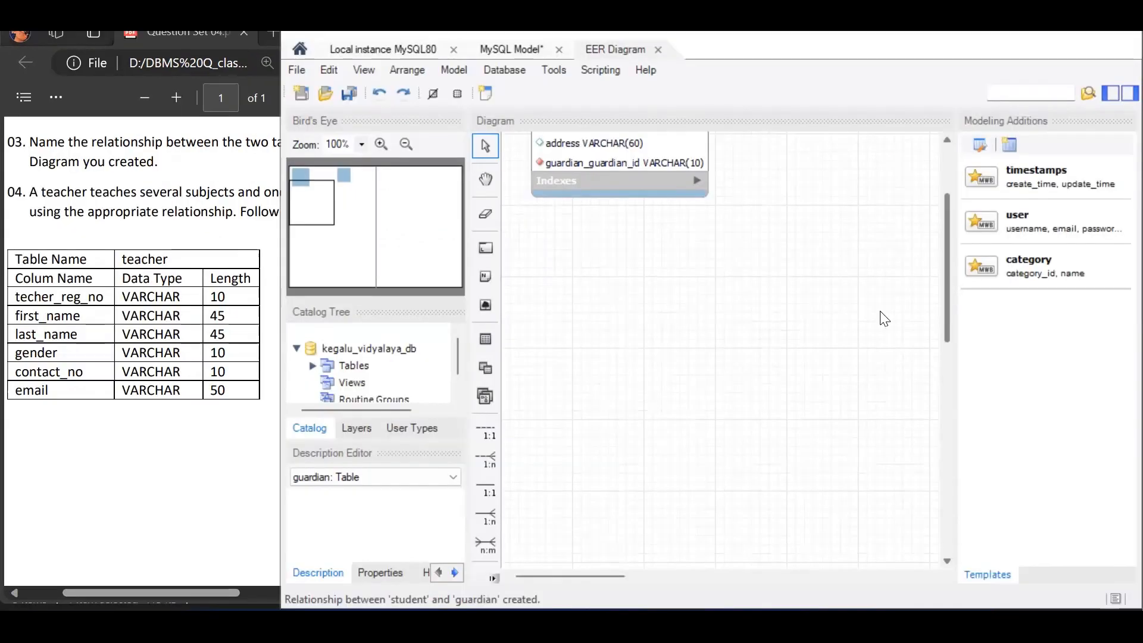
- Place a new table below the student table in the diagram and name it teacher
click(485, 337)
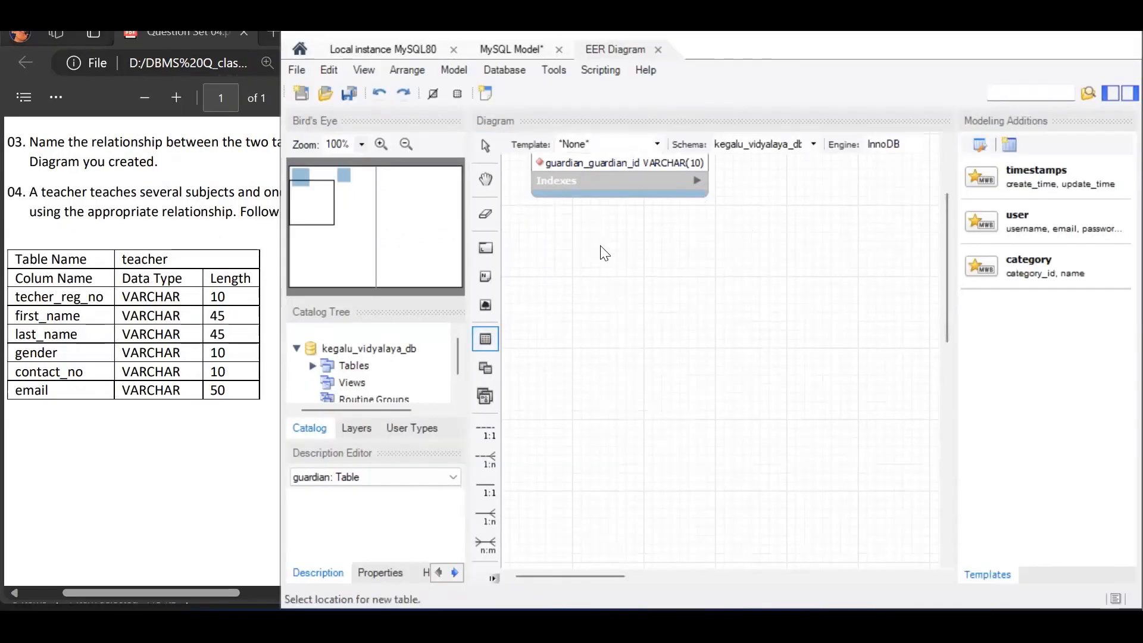
click(570, 243)
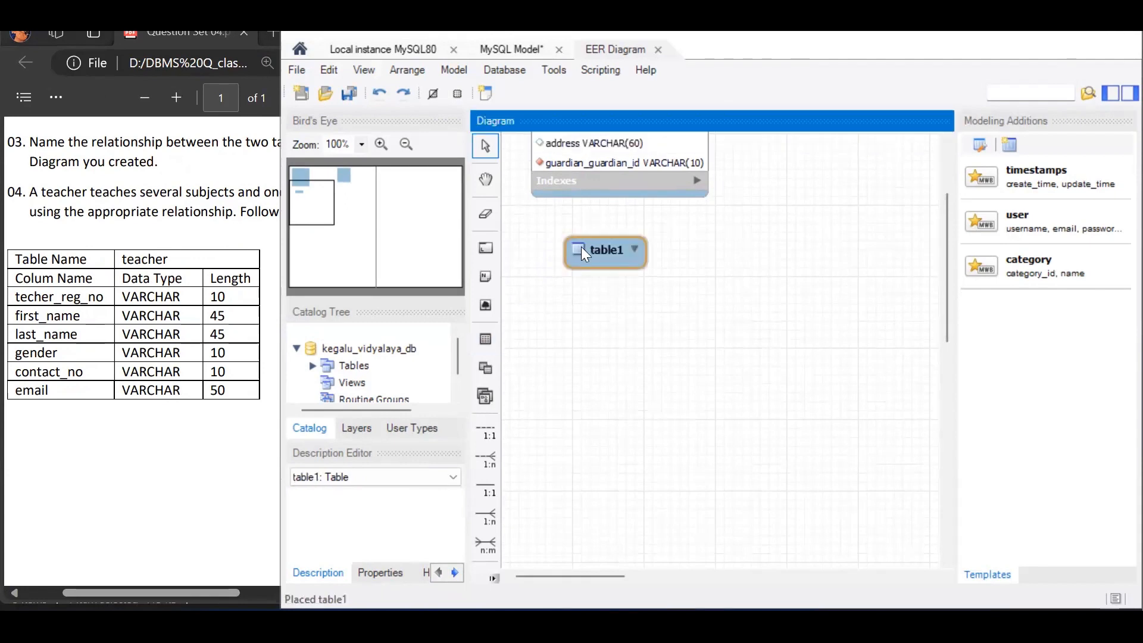
double_click(581, 247)
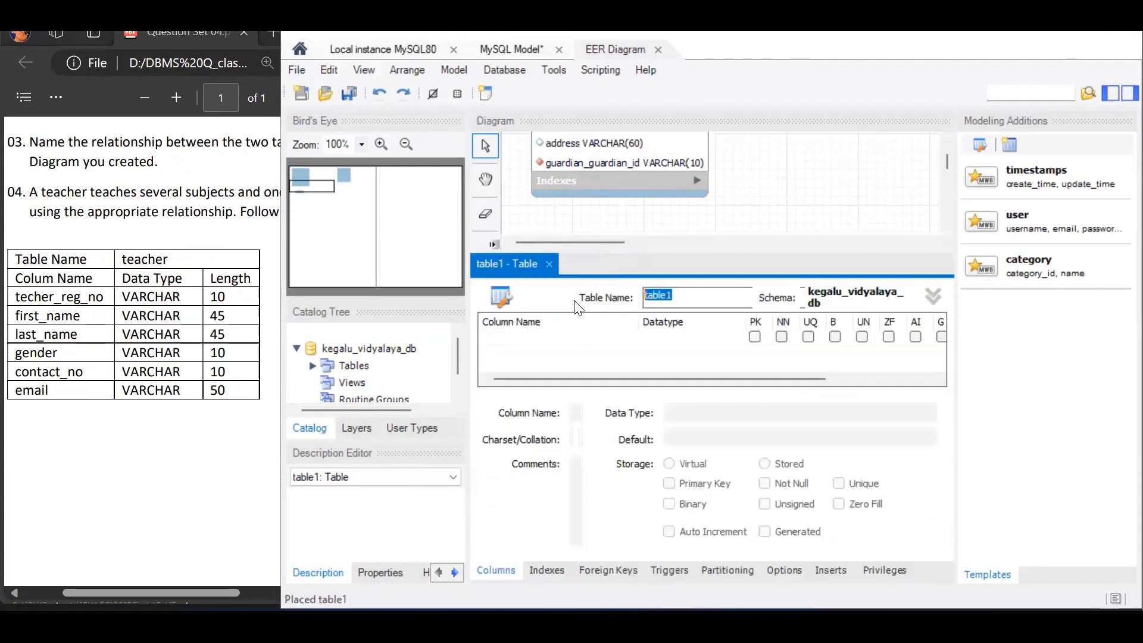
text(teacher)
- Add a techer_reg_no column of type VARCHAR(10) to the teacher table
click(543, 337)
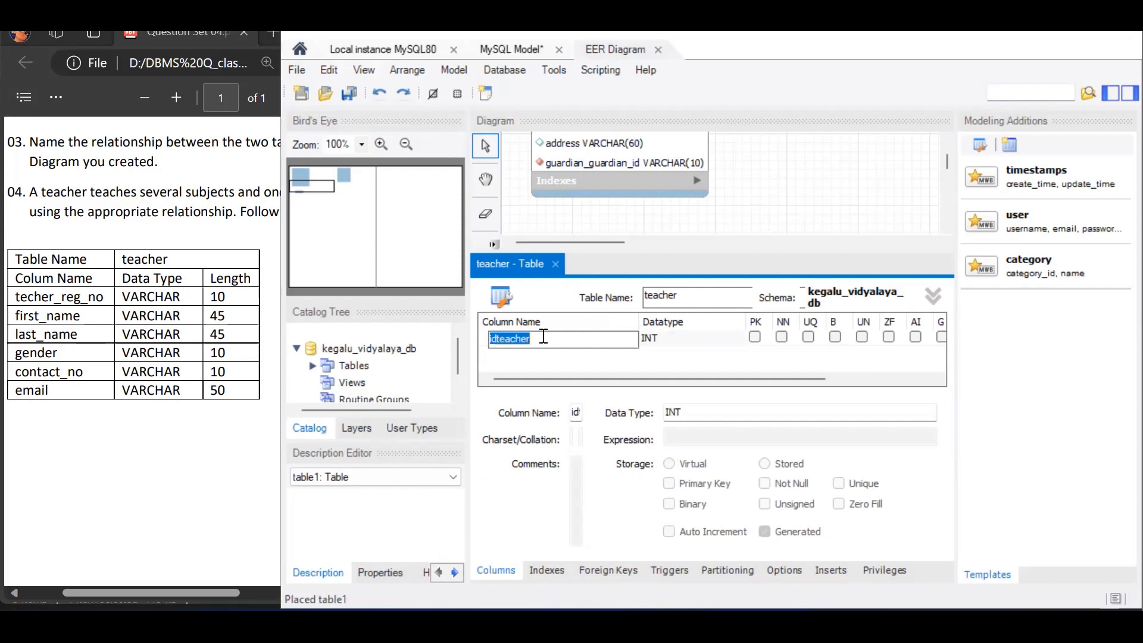
text(techer_reg_no)
click(676, 344)
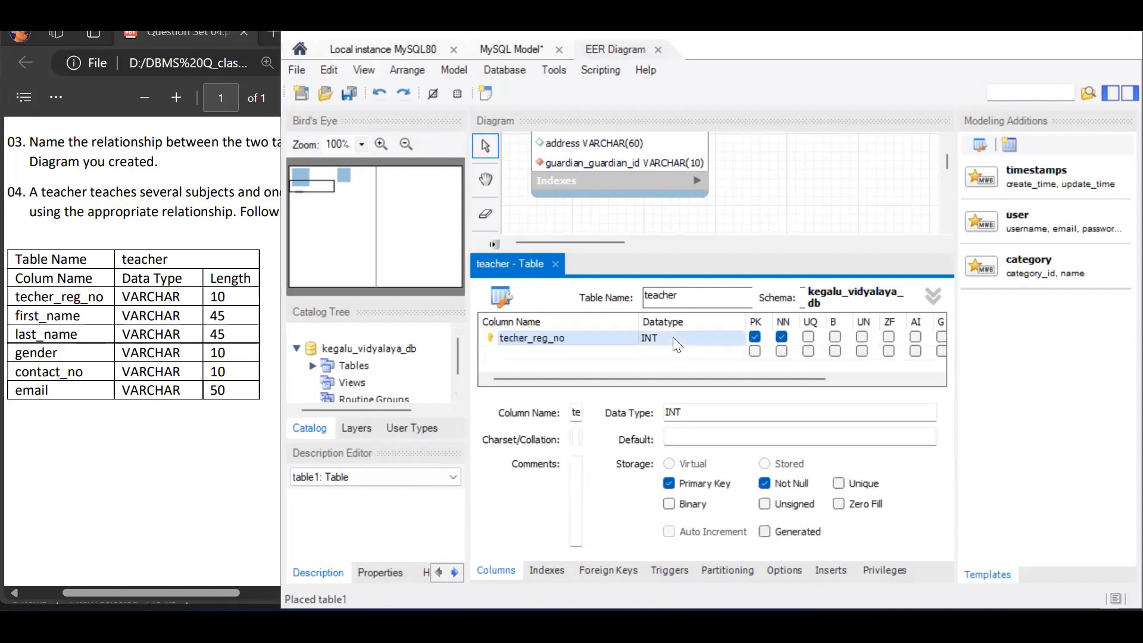
click(732, 334)
text(VARCHAR(10)
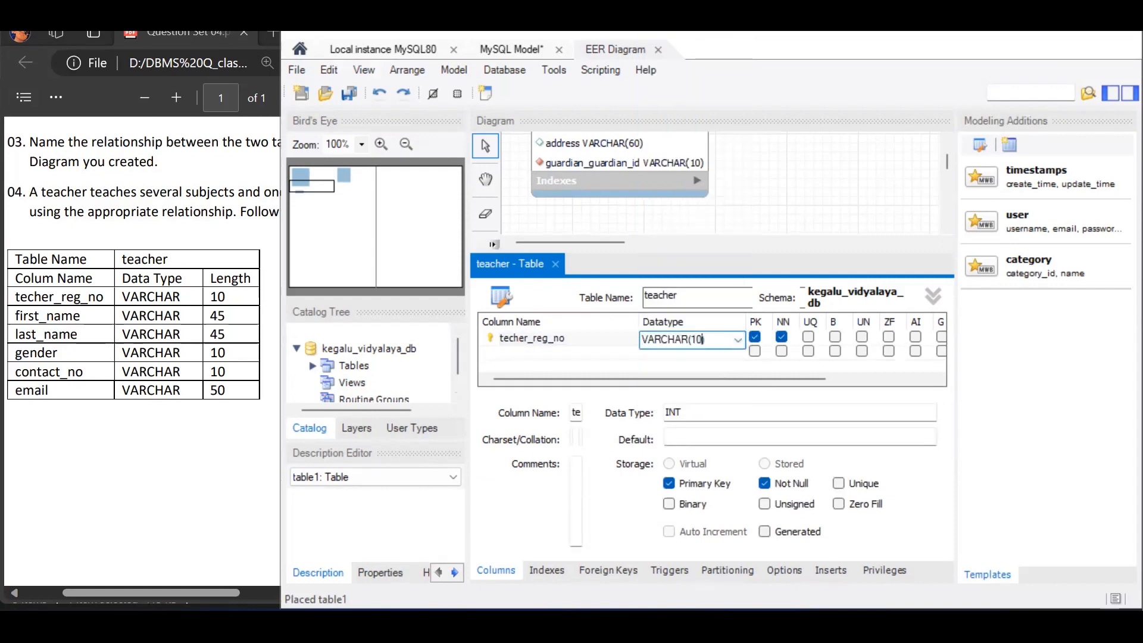
- Add first_name and last_name columns of type VARCHAR(45) to the teacher table
click(607, 352)
text(first_name)
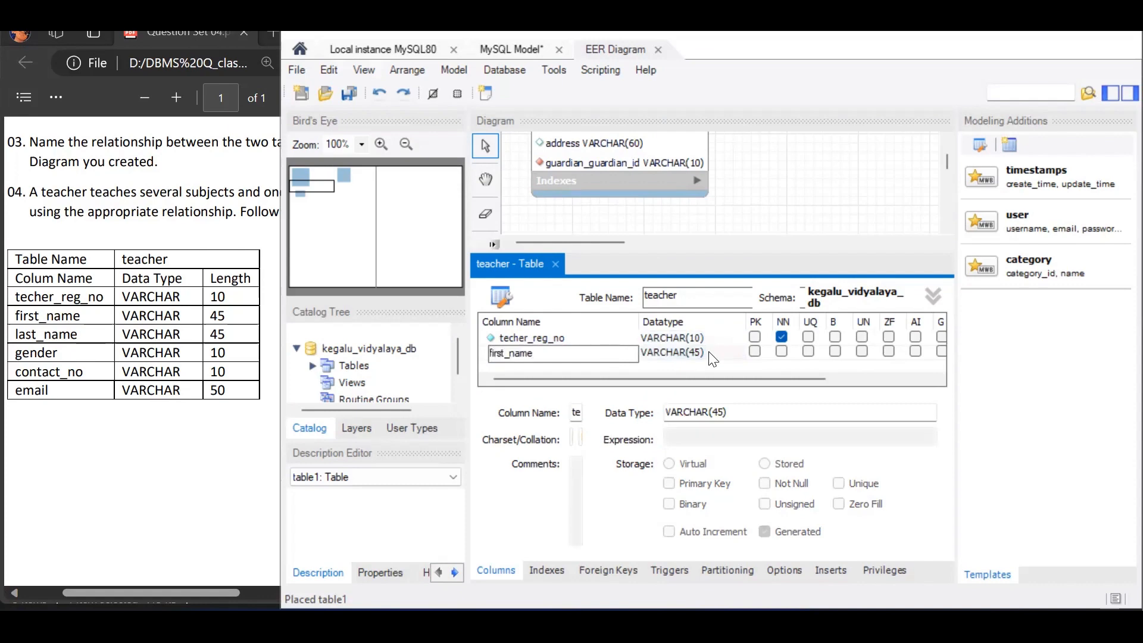
click(605, 369)
text(last_name)
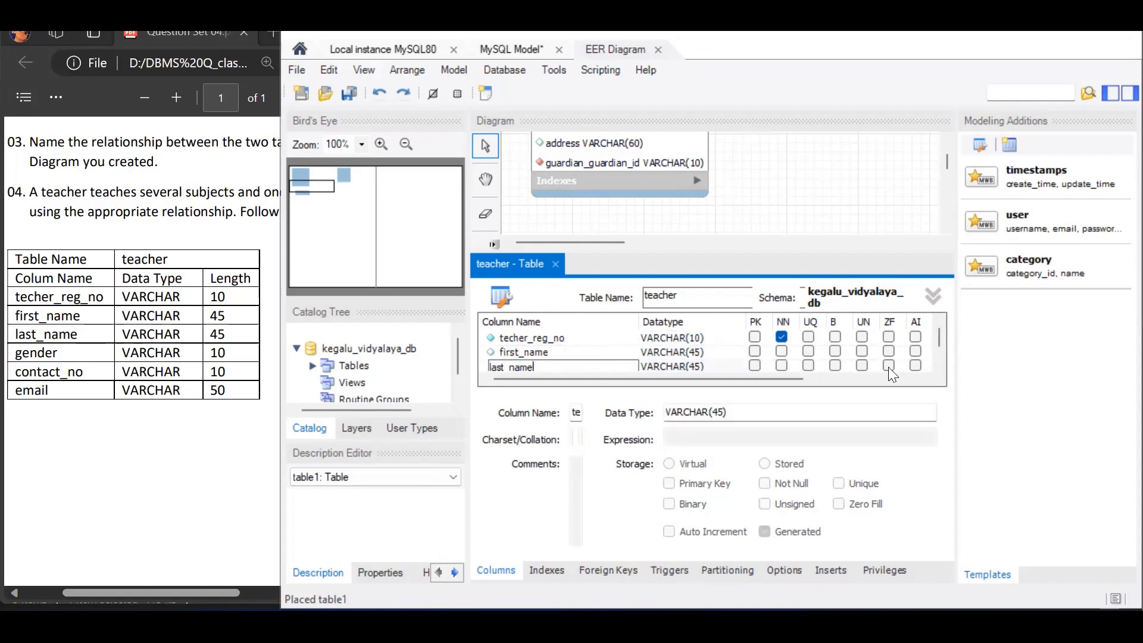
key(Return)
- Add a gender column of type VARCHAR(10) to the teacher table
click(573, 352)
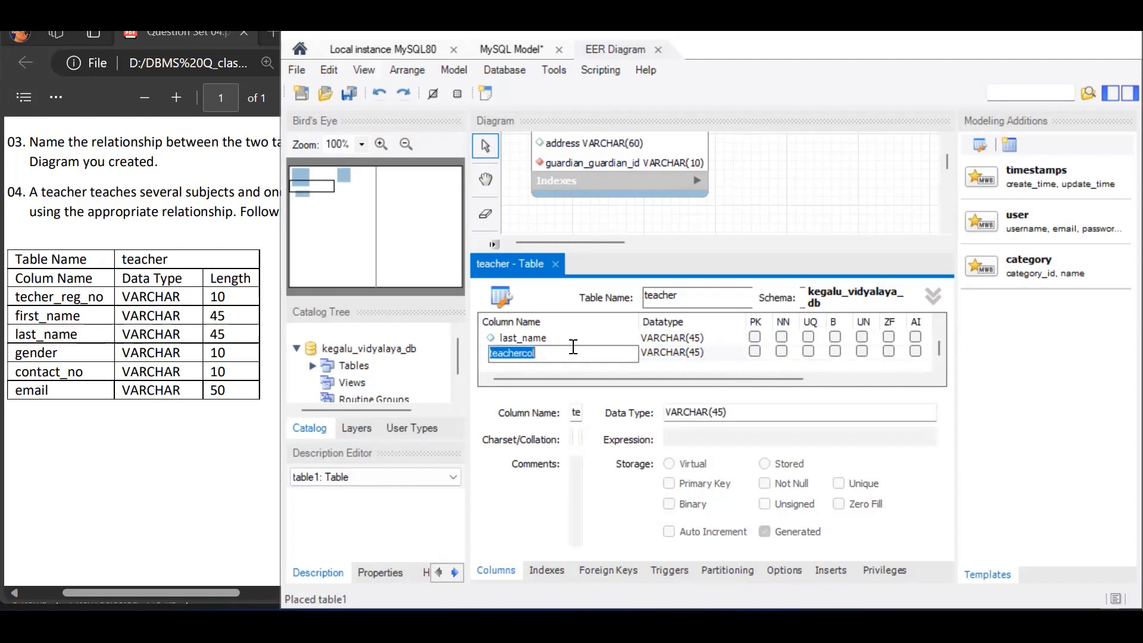
text(gender)
click(696, 352)
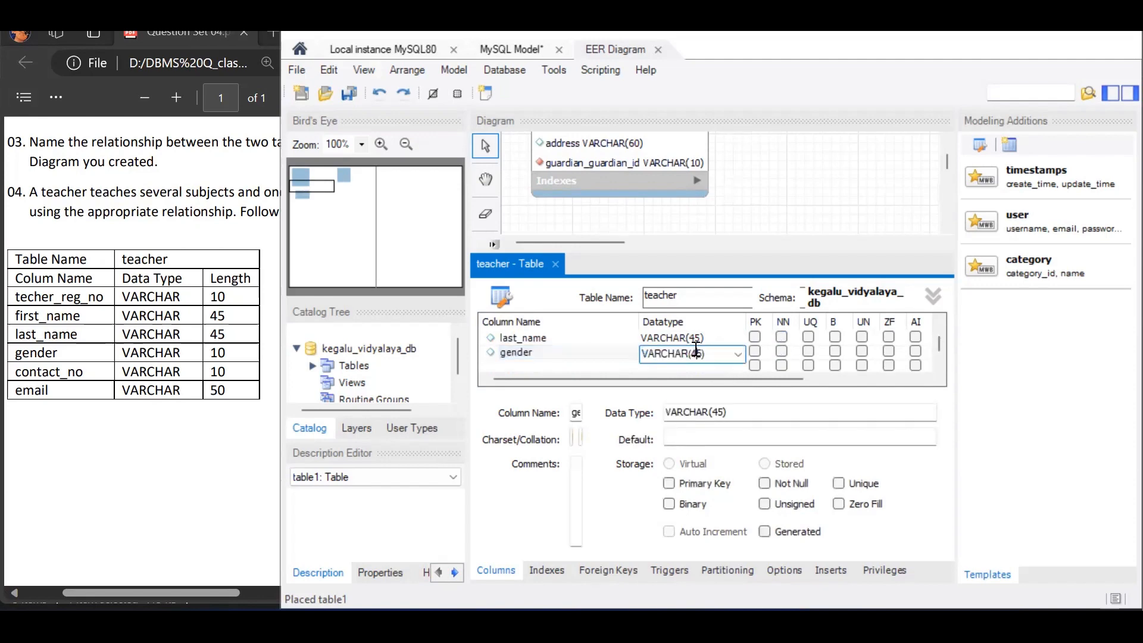
key(BackSpace)
key(BackSpace)
text(10)
- Add a contact_no column of type VARCHAR(10) to the teacher table
click(588, 365)
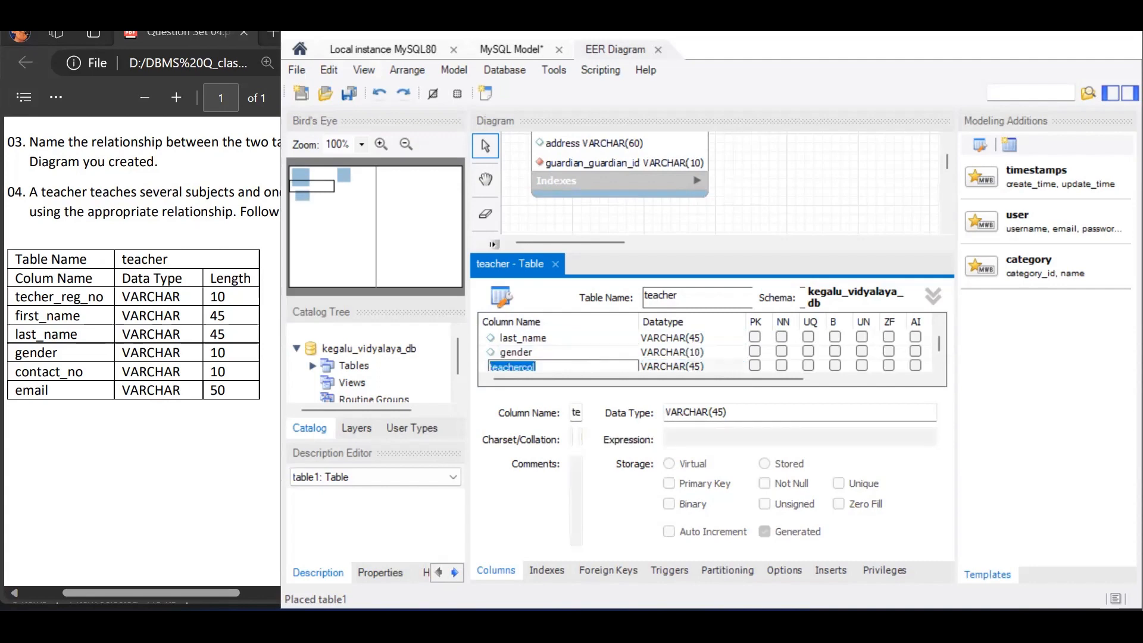
text(contact_no)
click(695, 368)
click(695, 368)
click(695, 353)
key(BackSpace)
key(BackSpace)
text(10)
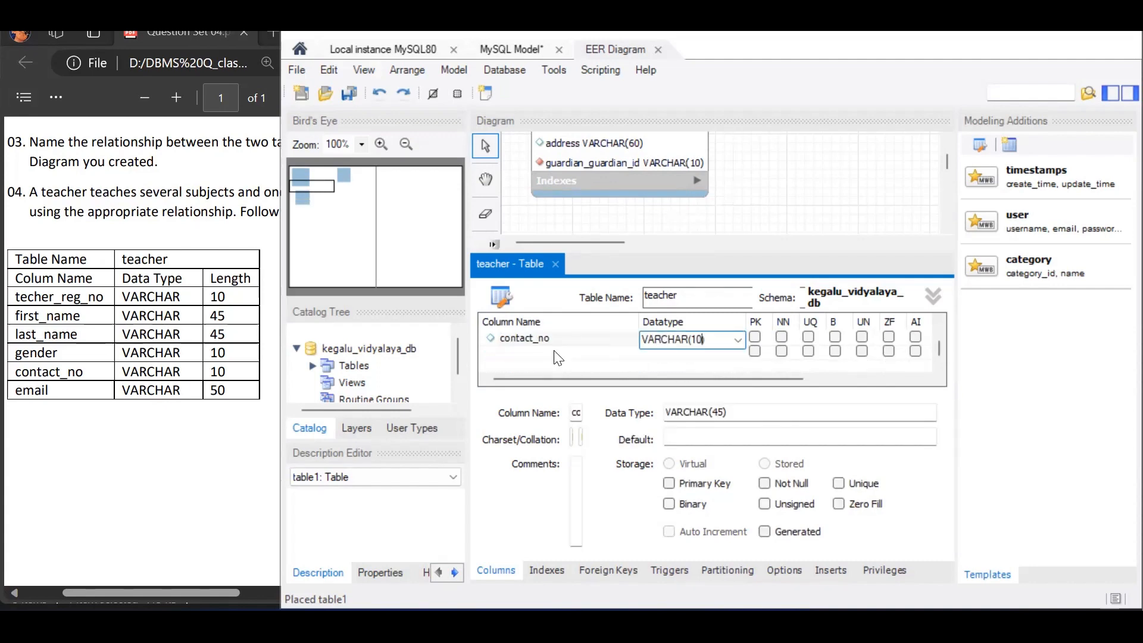
- Add an email column of type VARCHAR(50) to the teacher table
click(555, 351)
click(558, 356)
text(email)
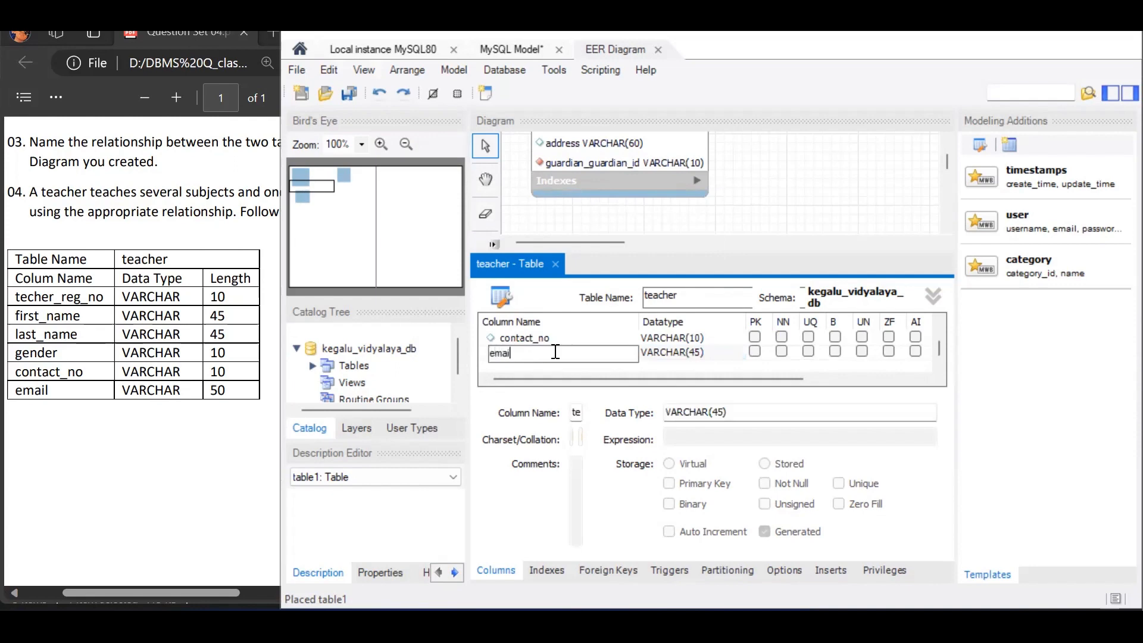
click(697, 350)
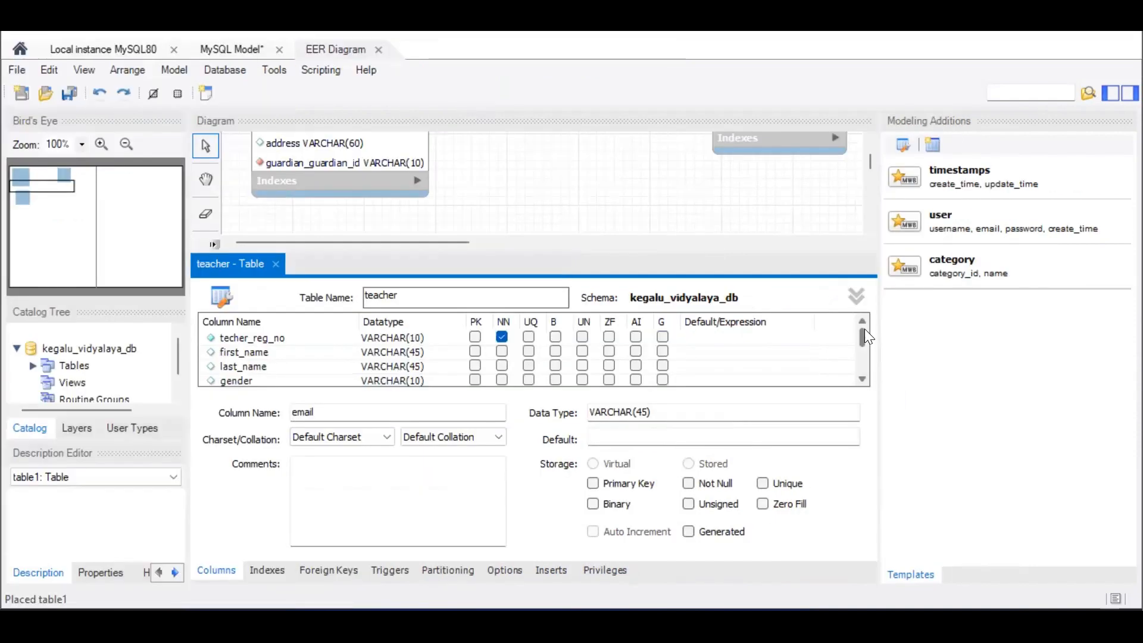
- Review the teacher table's column list, mark techer_reg_no as the primary key and close the table editor
drag(864, 328, 863, 354)
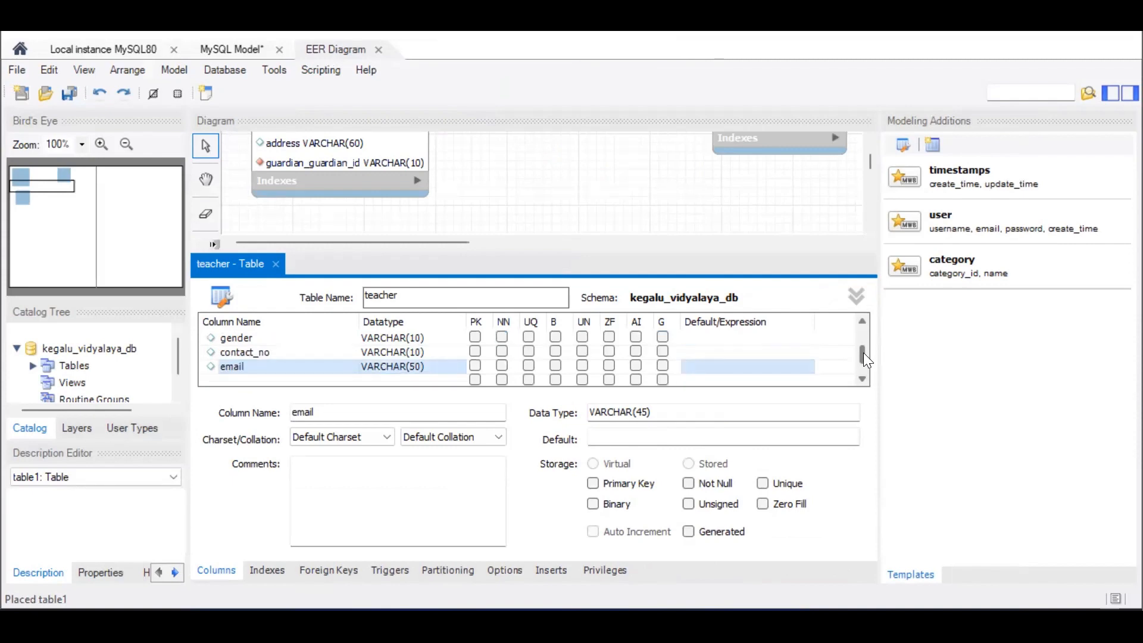
drag(864, 359, 870, 328)
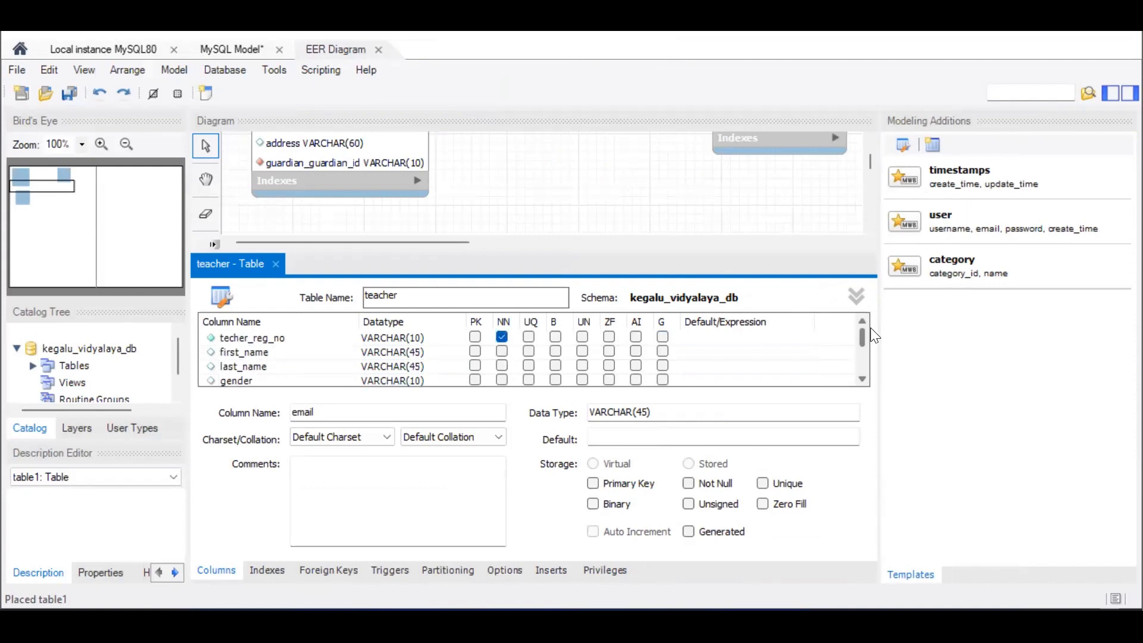
click(475, 337)
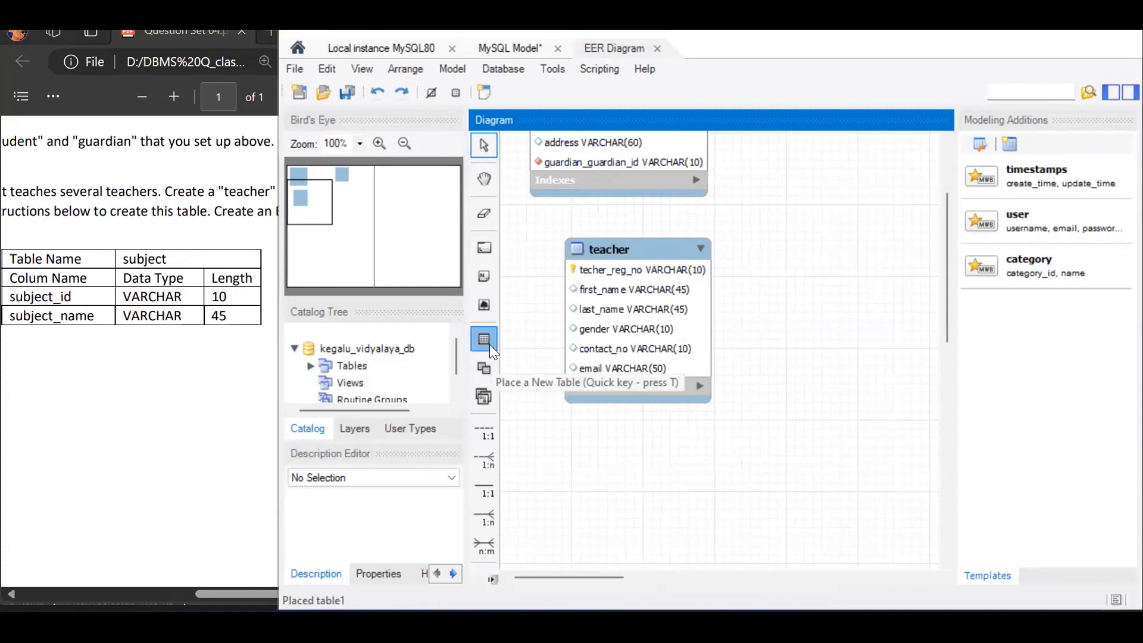
- Place a new table beside the teacher table in the diagram and name it subject
click(489, 344)
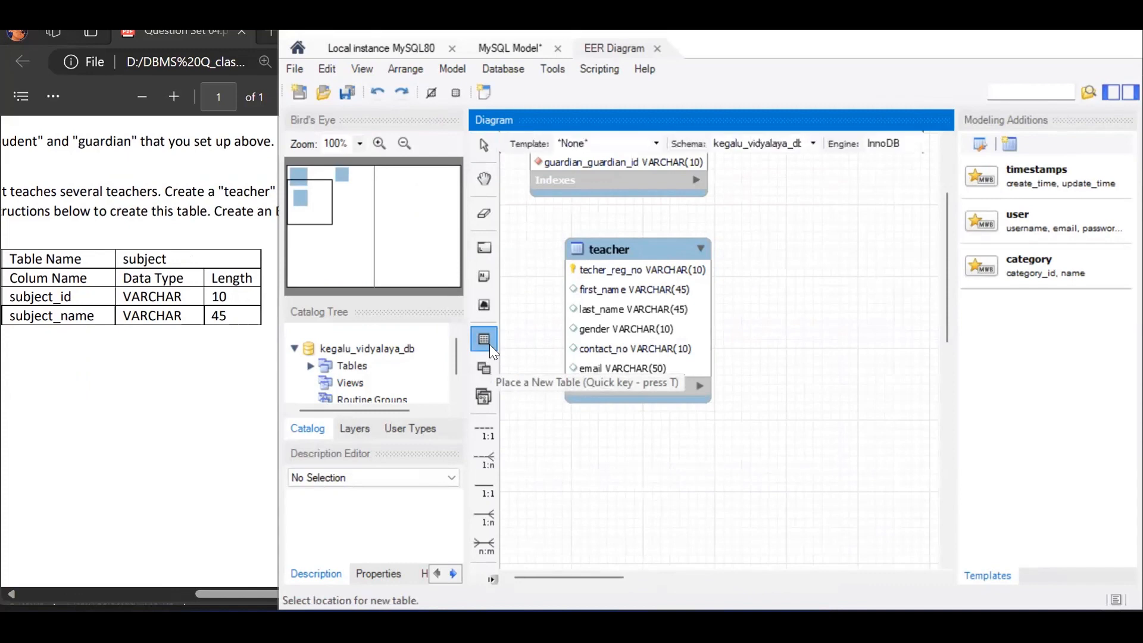
click(777, 214)
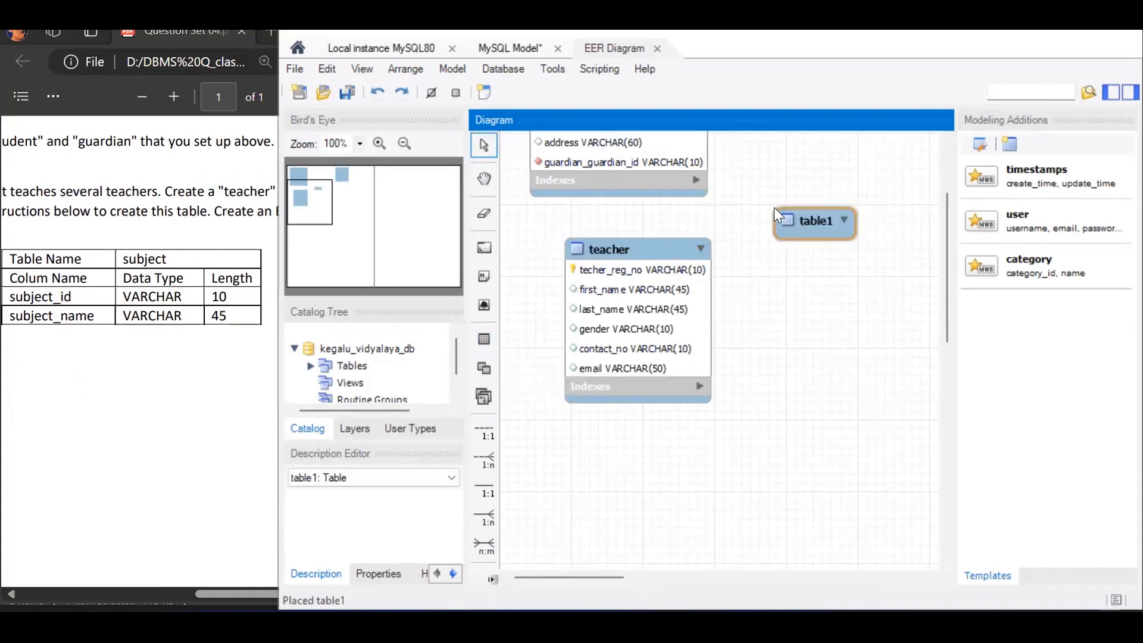
double_click(813, 215)
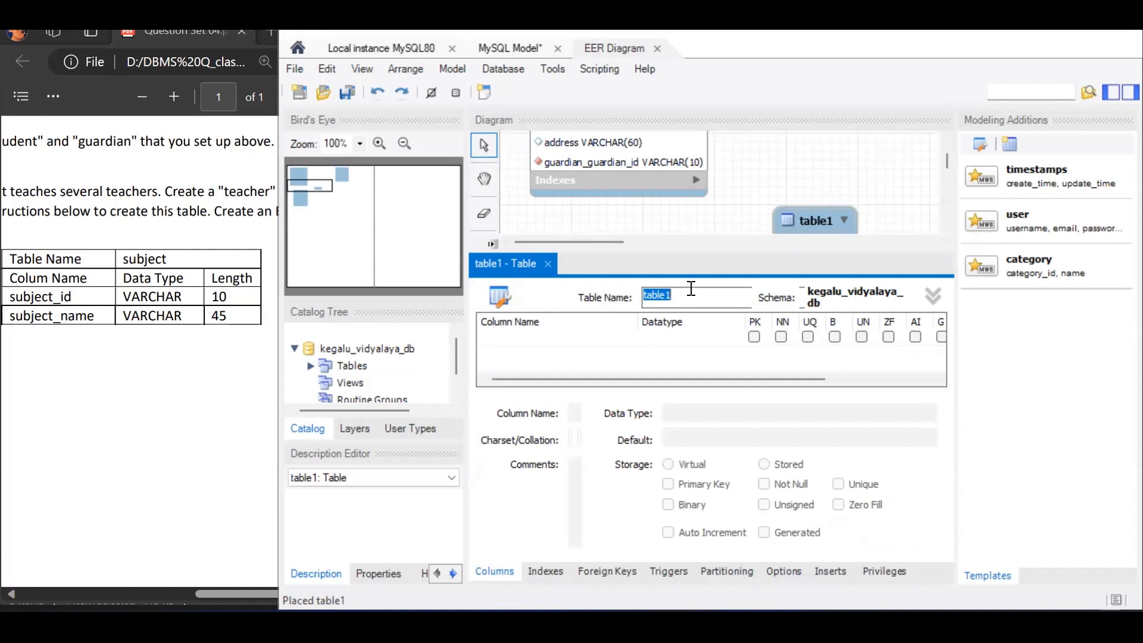
text(subject)
- Add a subject_id column of type VARCHAR(10) to the subject table
double_click(553, 339)
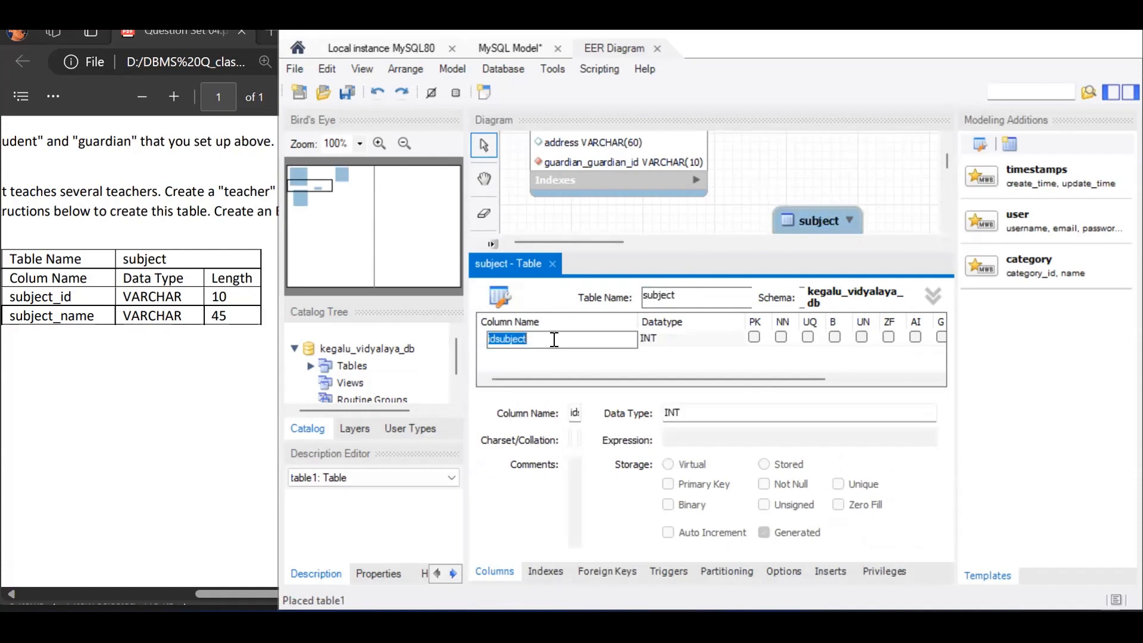
text(subject_id)
key(Tab)
click(738, 342)
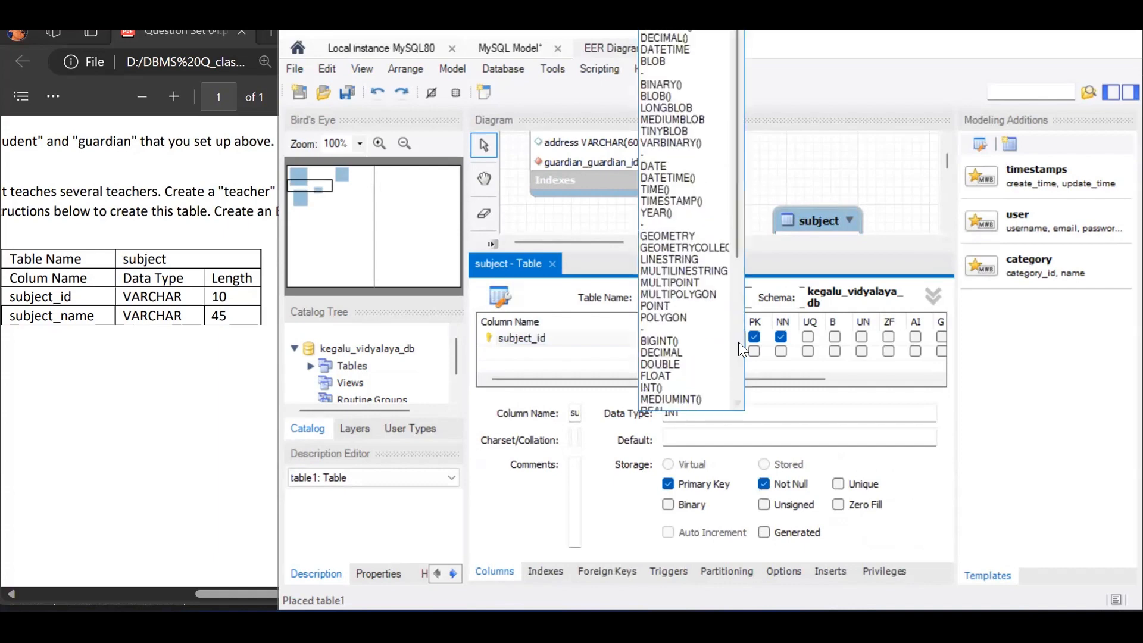
click(703, 31)
- Add a subject_name column of type VARCHAR(45) to the subject table and mark subject_id as the primary key
double_click(599, 353)
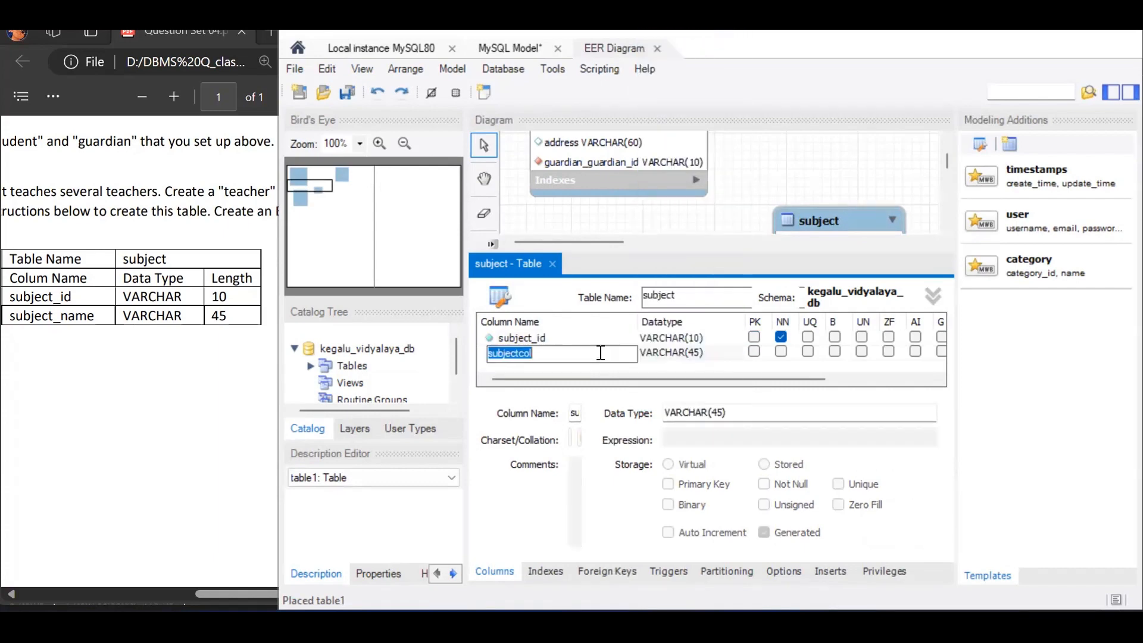
text(subject_name)
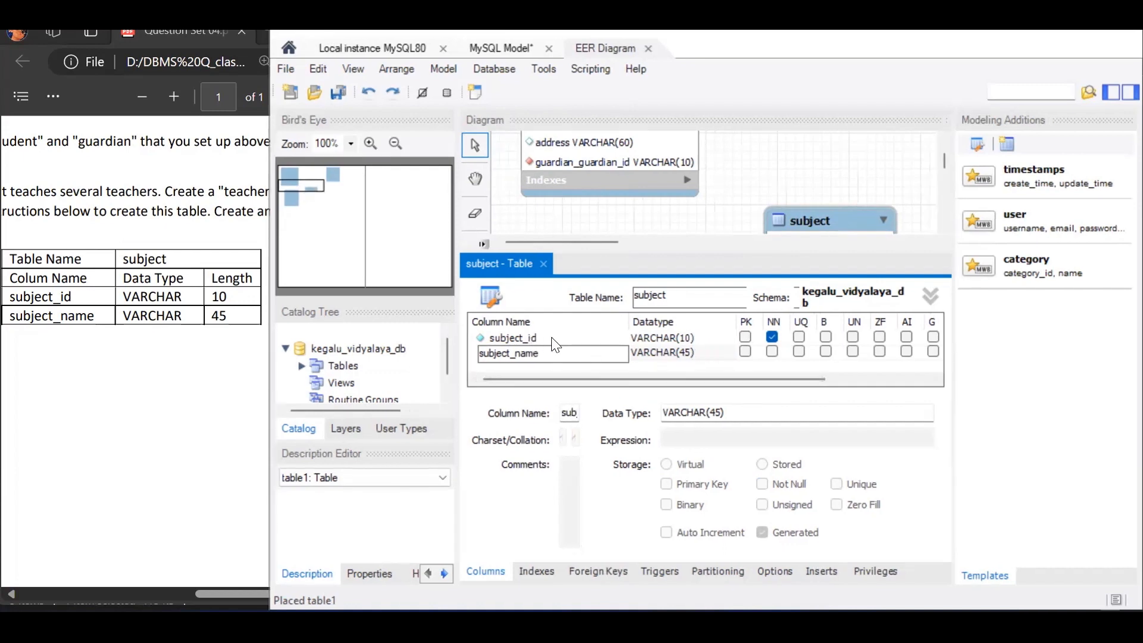
click(744, 336)
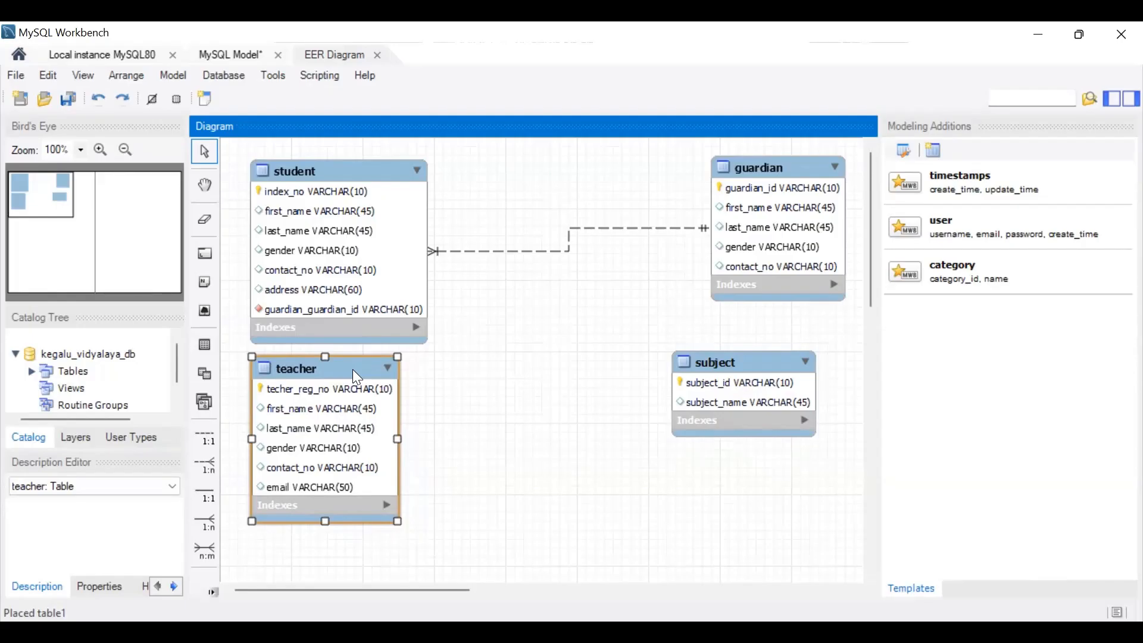
- Create a many-to-many relationship between teacher and subject and move the associative table down between the two tables
key(5)
click(308, 437)
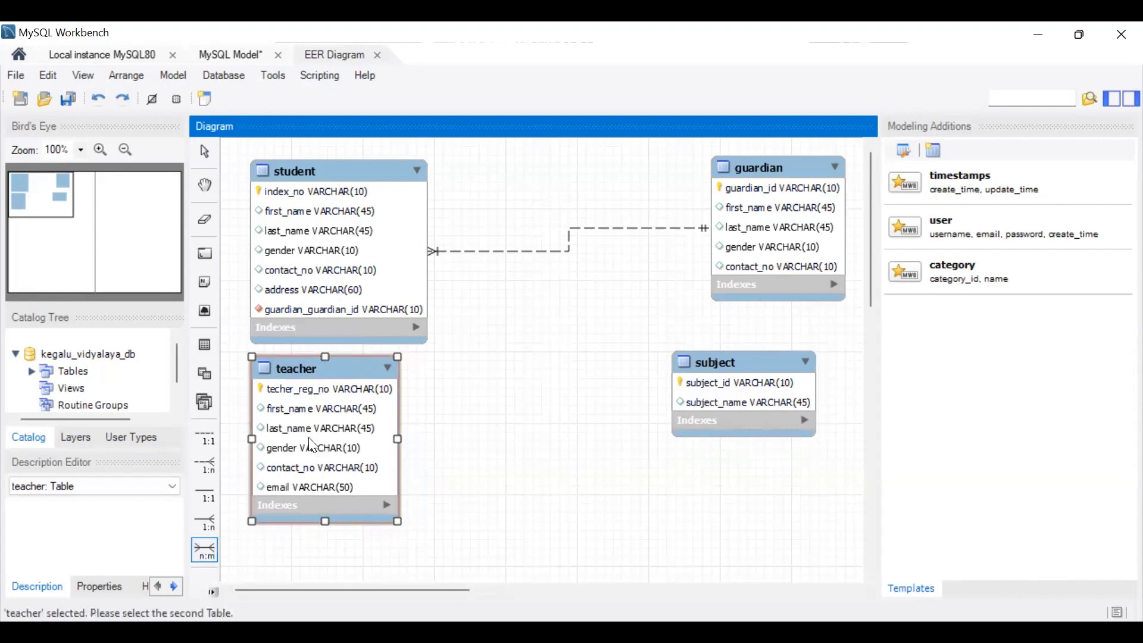
click(745, 354)
scroll(745, 353, down, 3)
drag(541, 225, 539, 371)
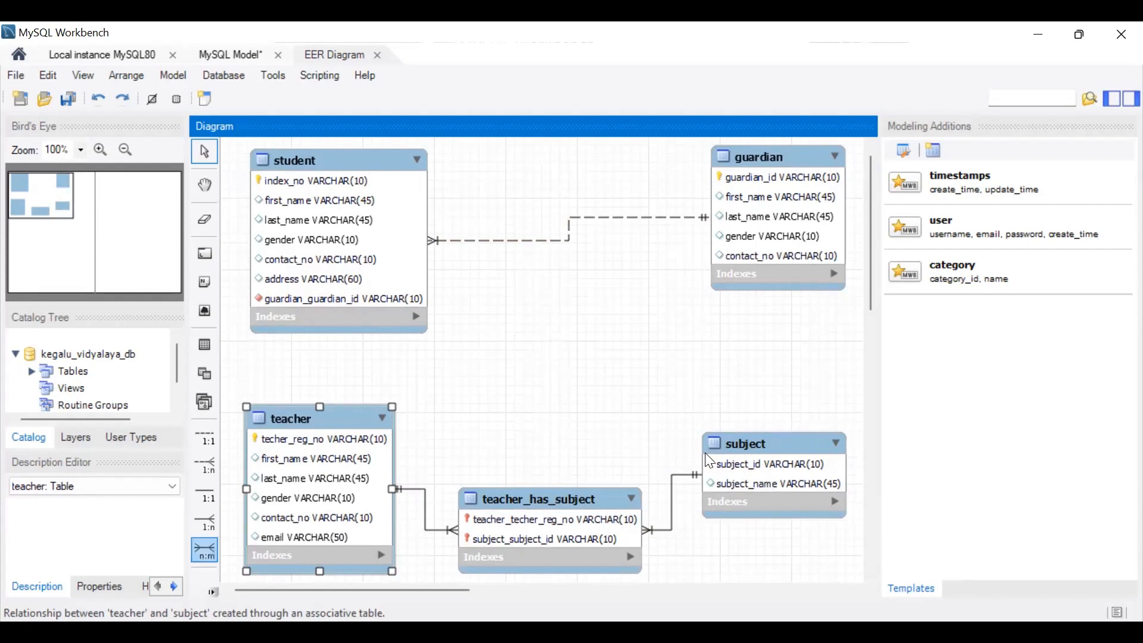
- Create a many-to-many relationship between student and subject and shift its associative table slightly to the right
click(204, 551)
click(316, 277)
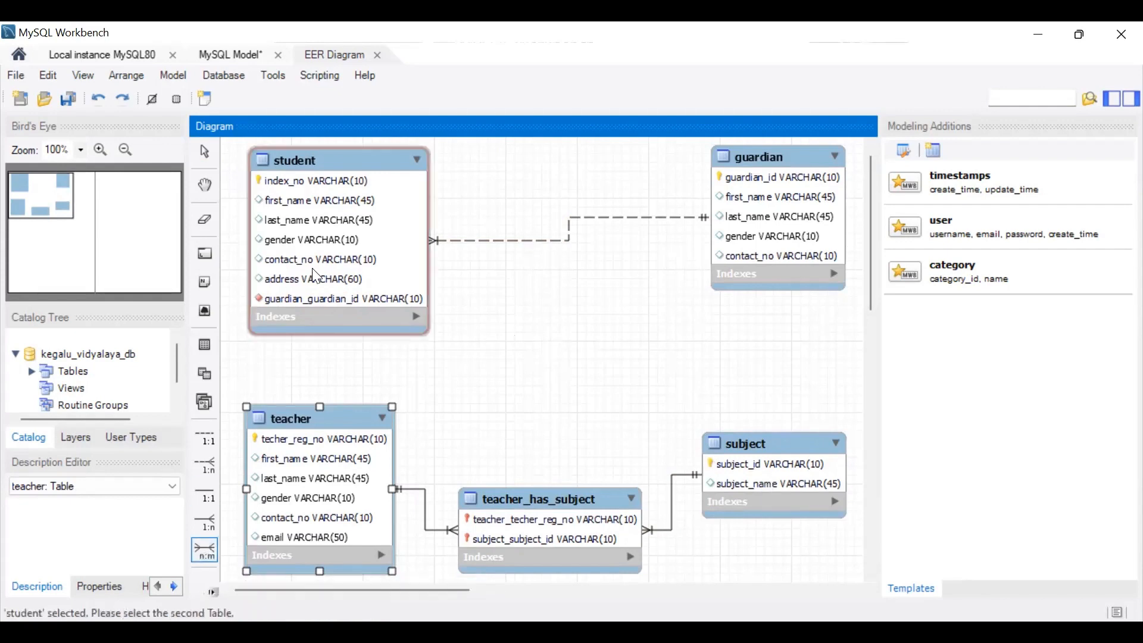
click(760, 476)
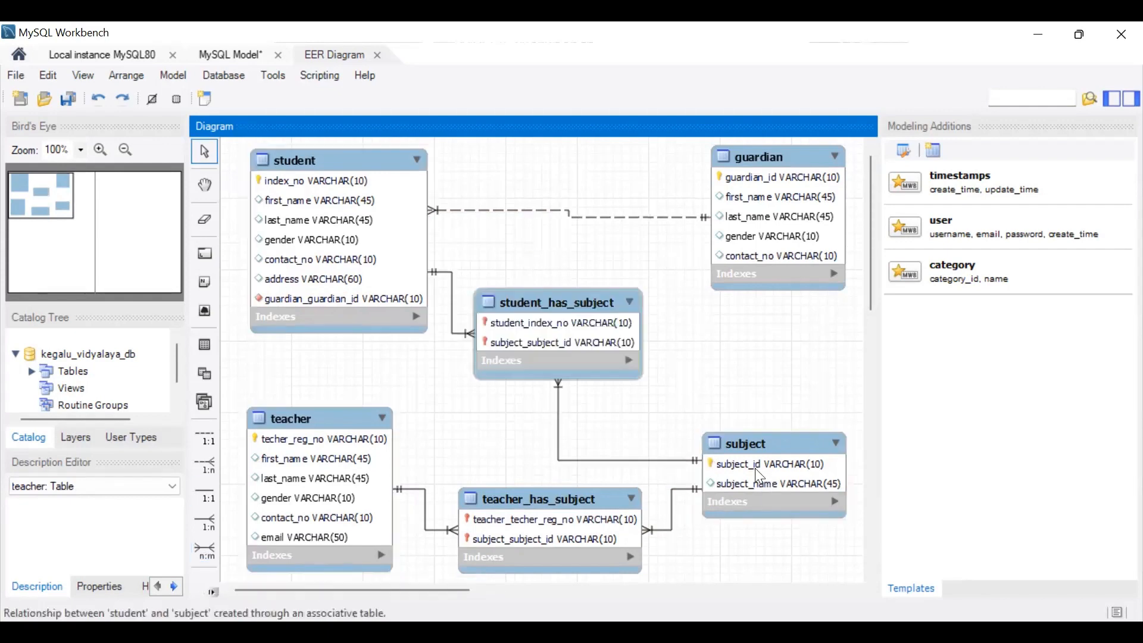
drag(575, 307, 615, 307)
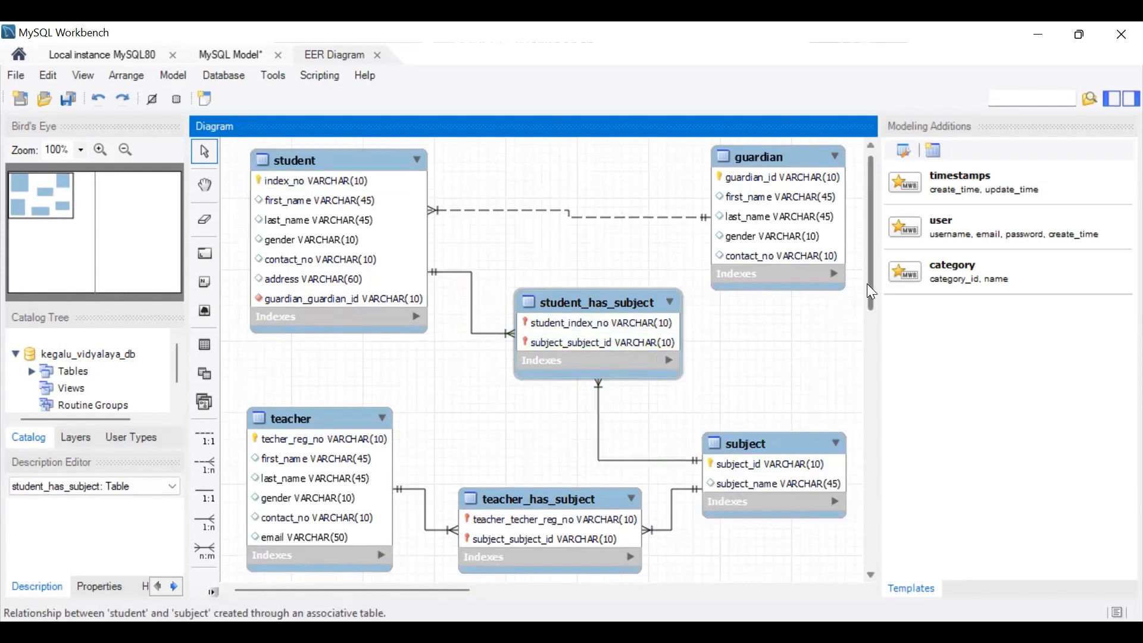
- Start forward engineering the model to the database and store the root account's password in the vault
drag(867, 286, 863, 253)
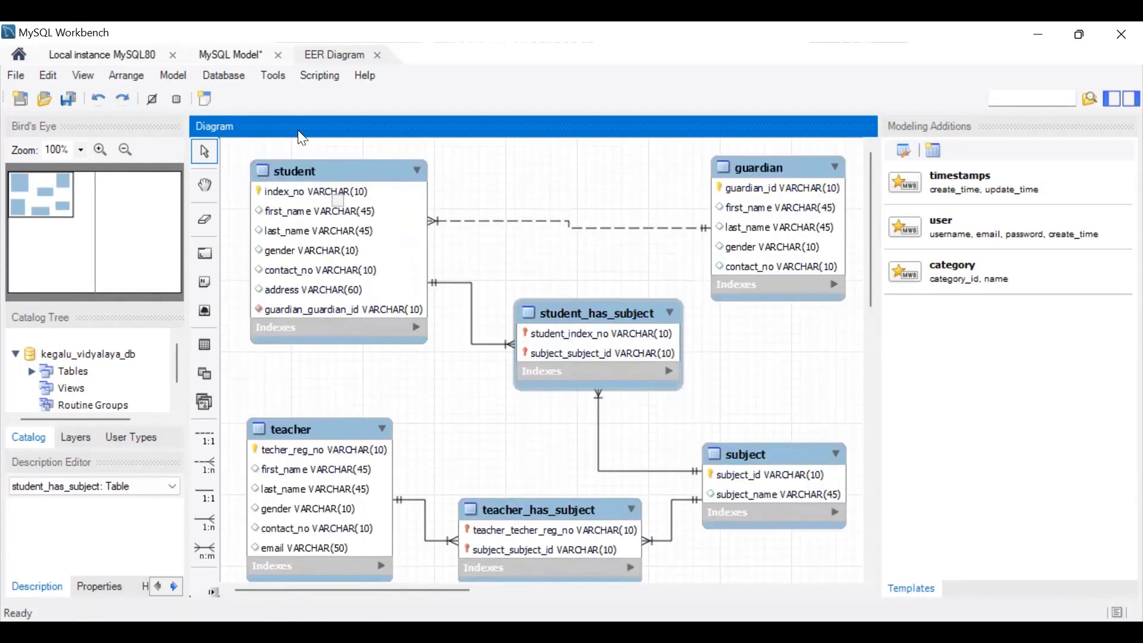
click(215, 79)
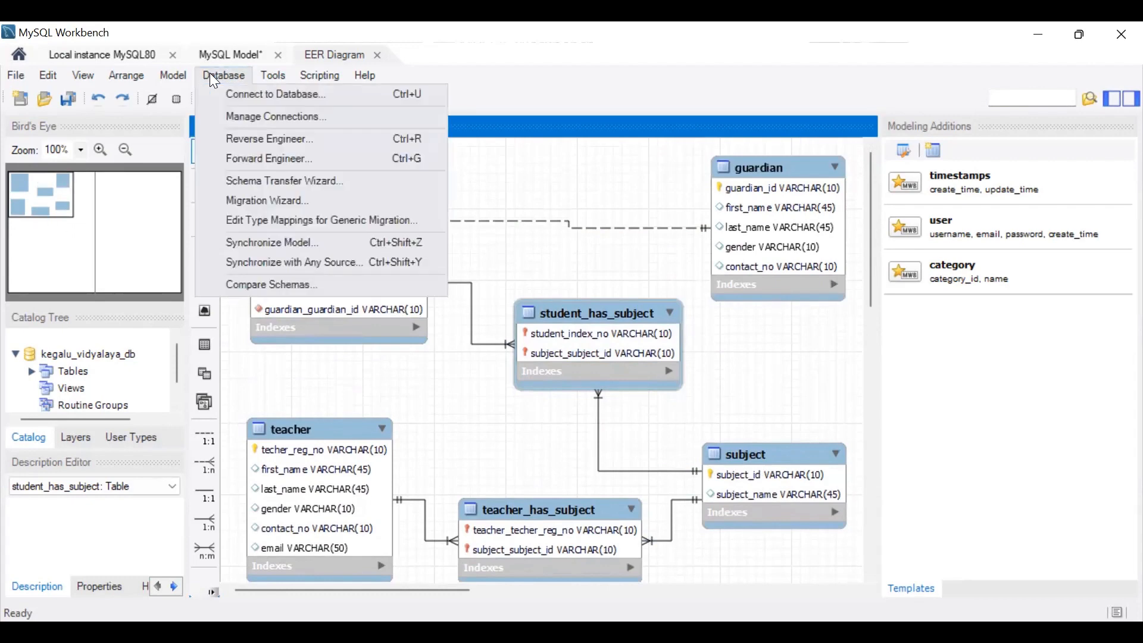
click(251, 158)
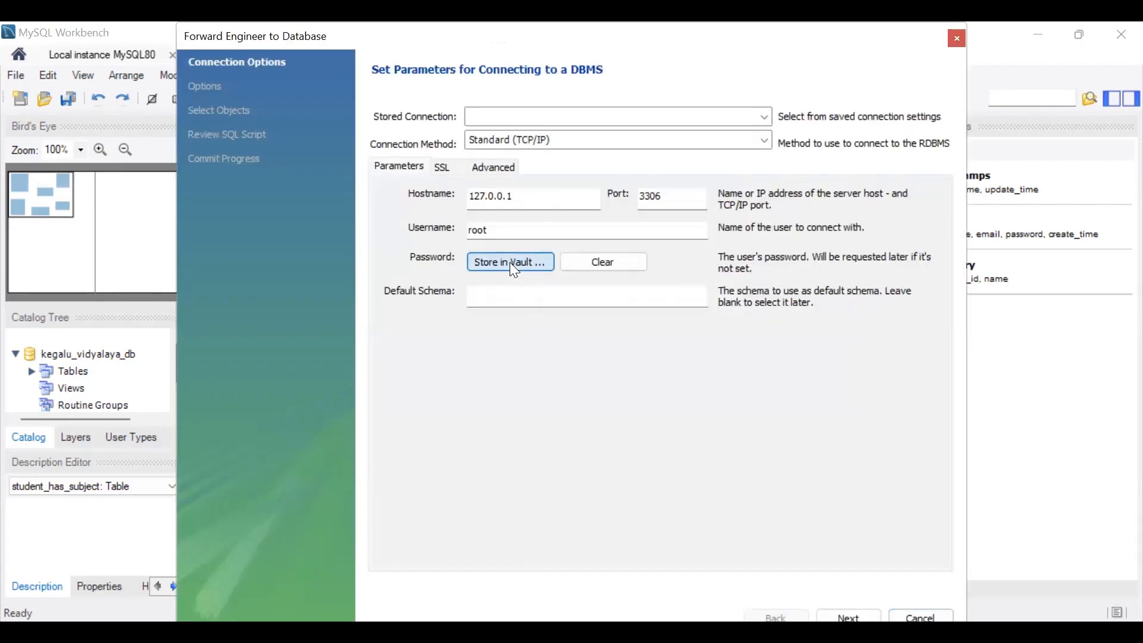
click(509, 262)
click(719, 347)
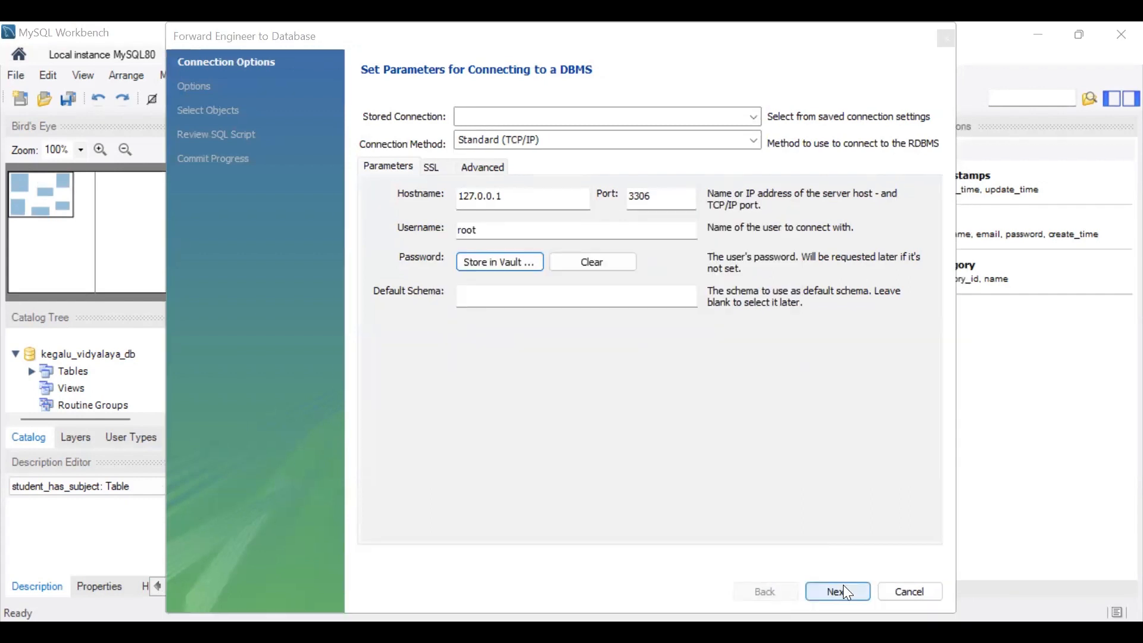
- Run the forward engineering with the default options and generated SQL script, and close the wizard
click(844, 588)
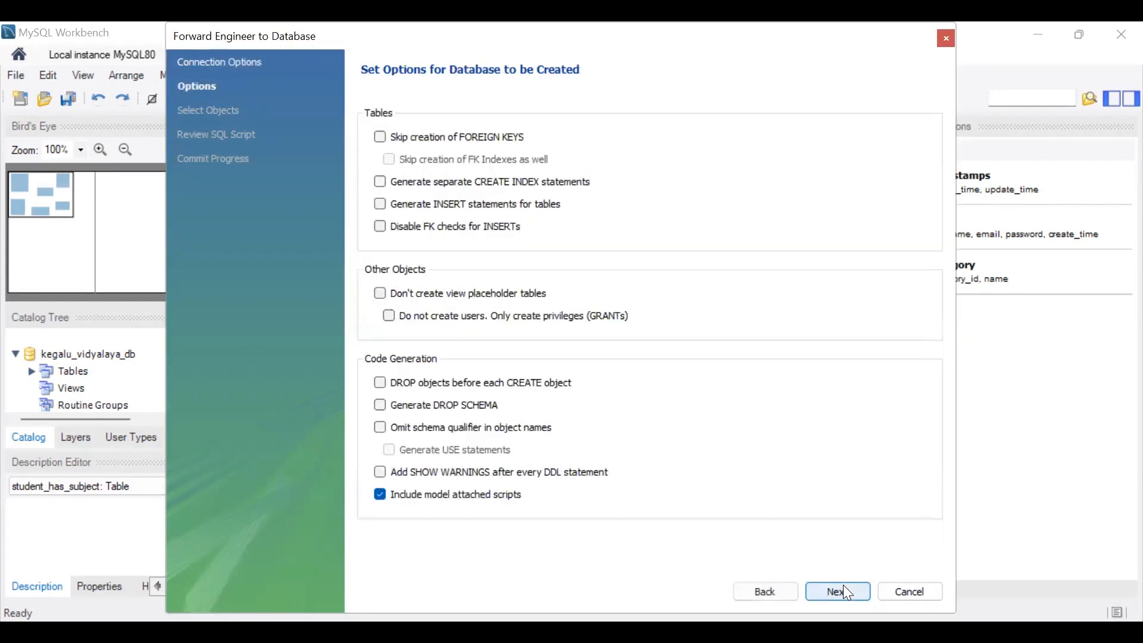
click(843, 589)
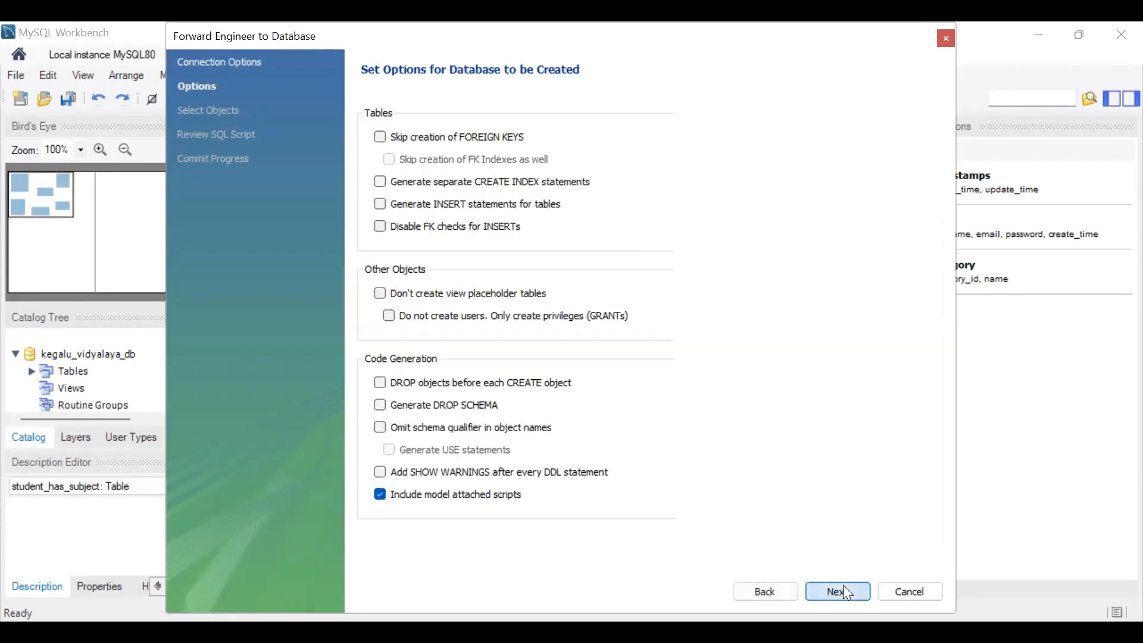
click(844, 587)
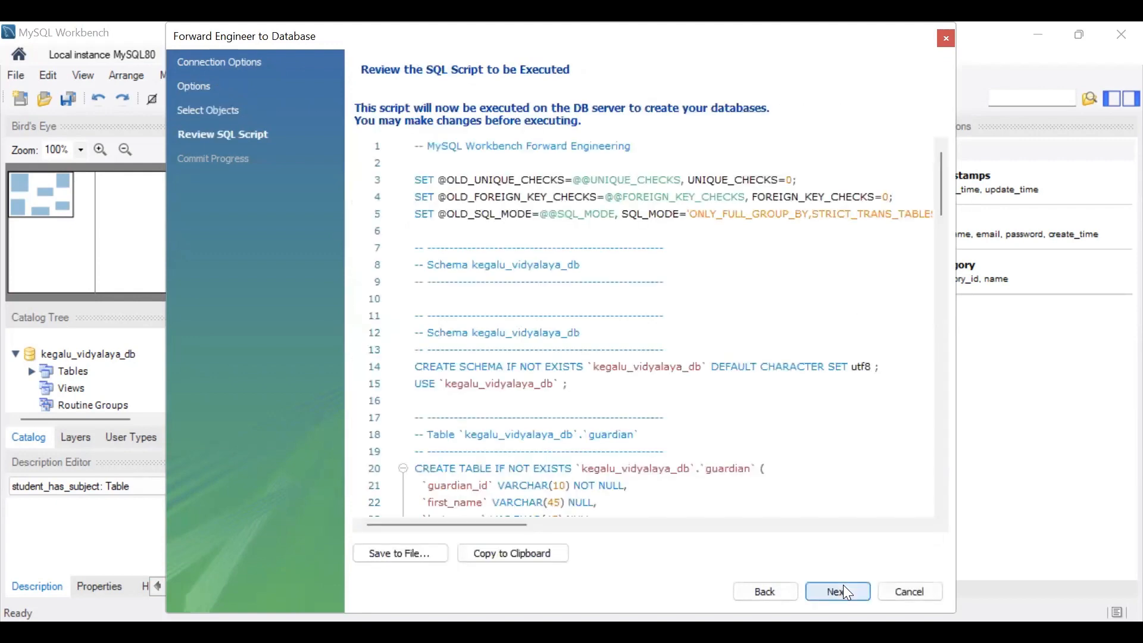
click(846, 591)
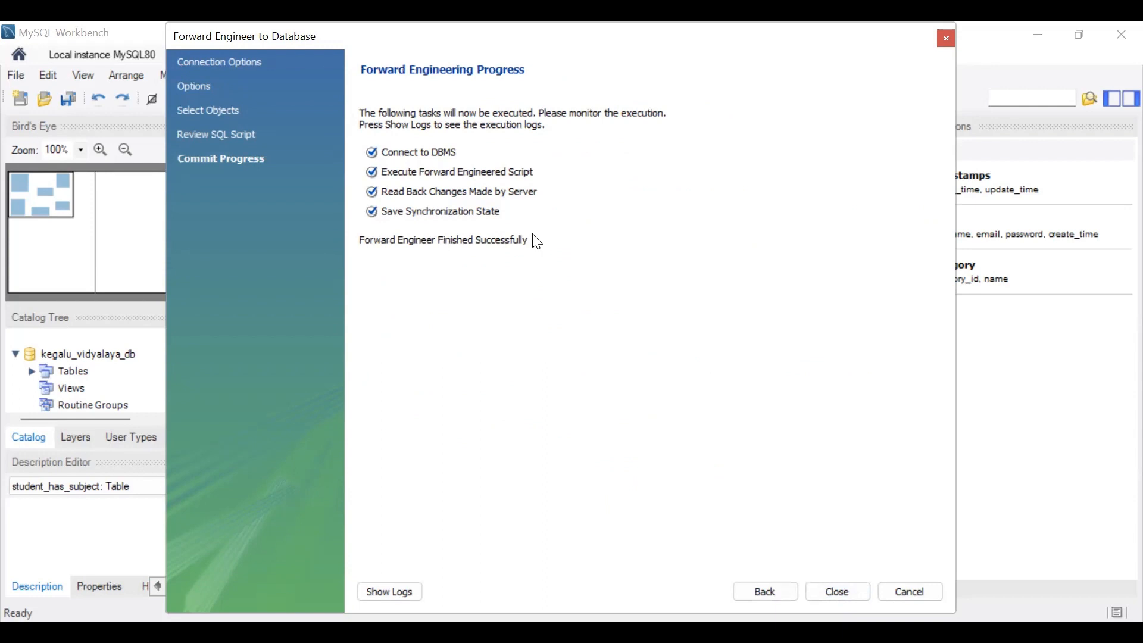
click(861, 592)
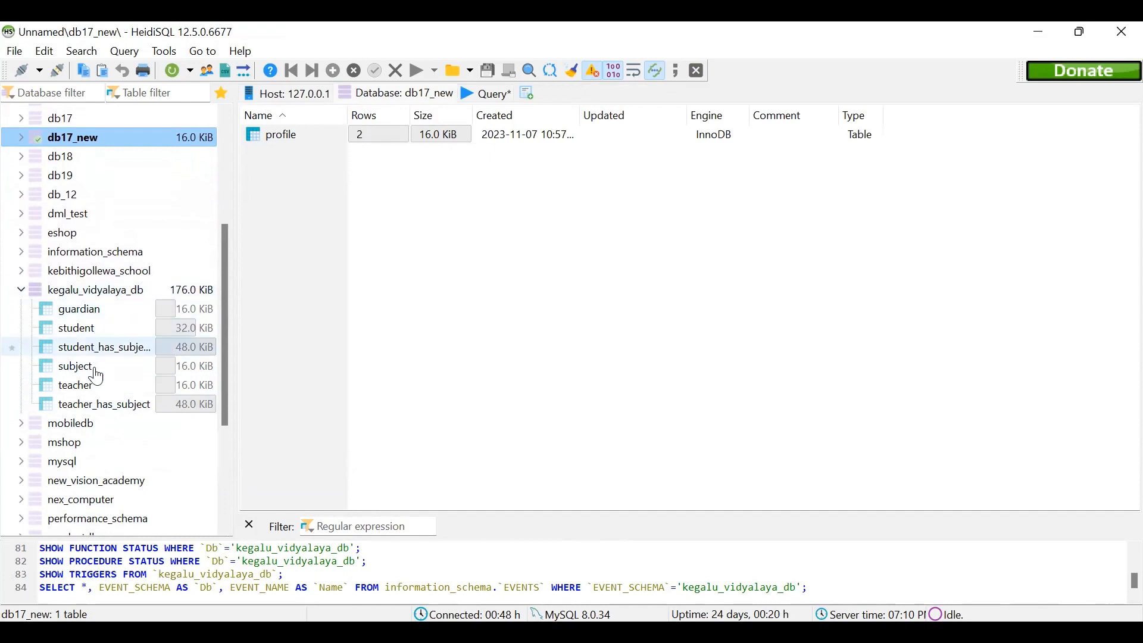
- In HeidiSQL, examine the columns of the guardian, student, subject, teacher, student_has_subject and teacher_has_subject tables in kegalu_vidyalaya_db
click(89, 309)
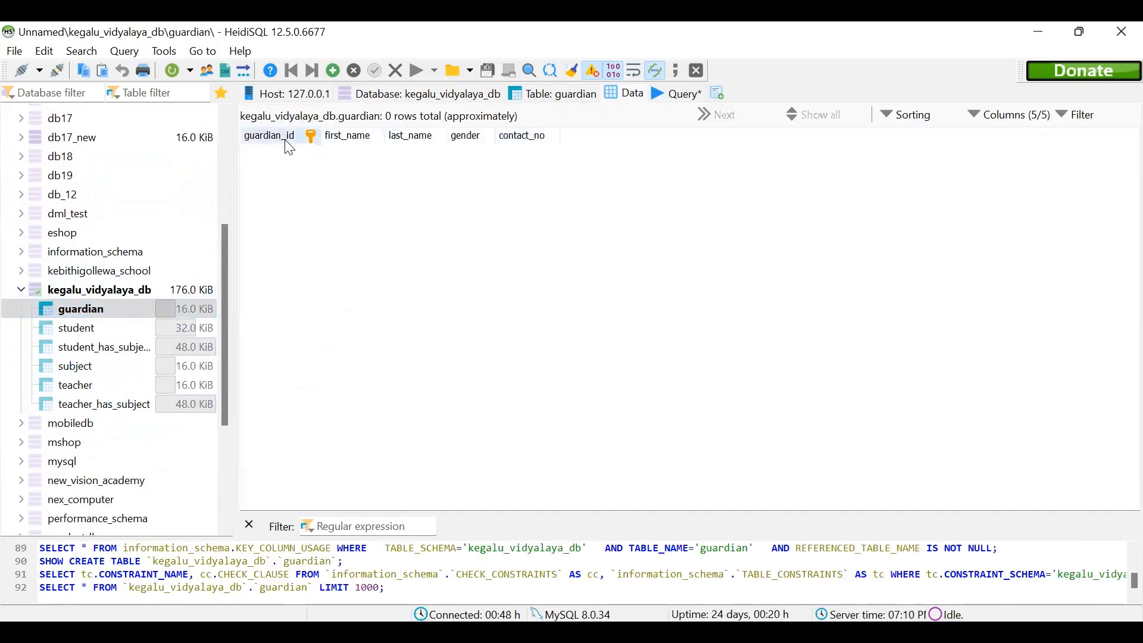
click(55, 333)
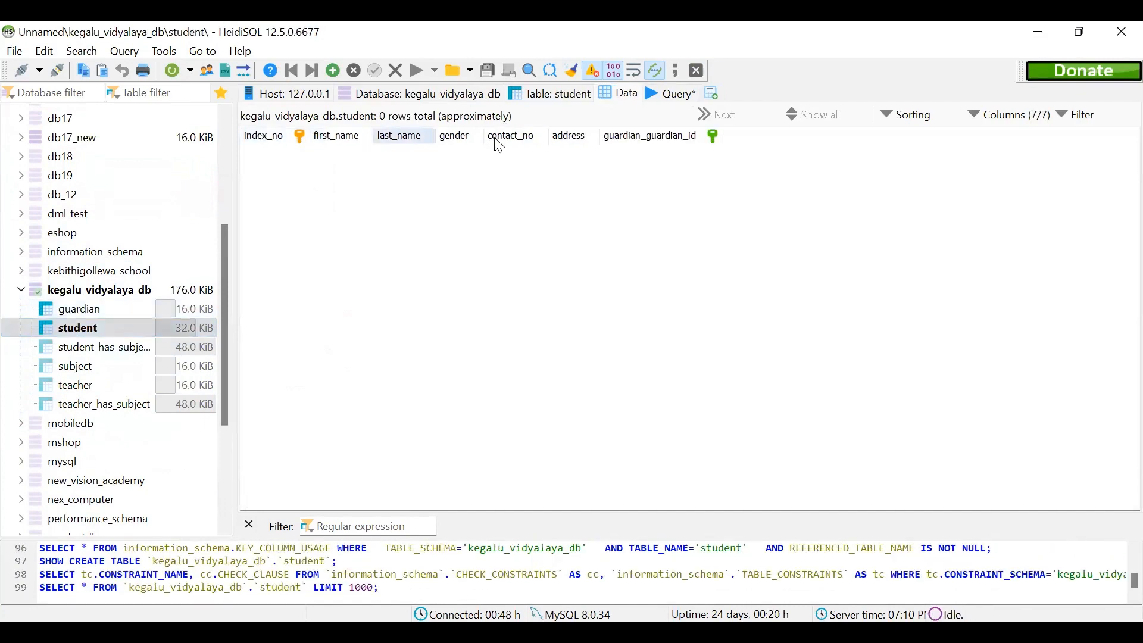
click(45, 366)
click(150, 385)
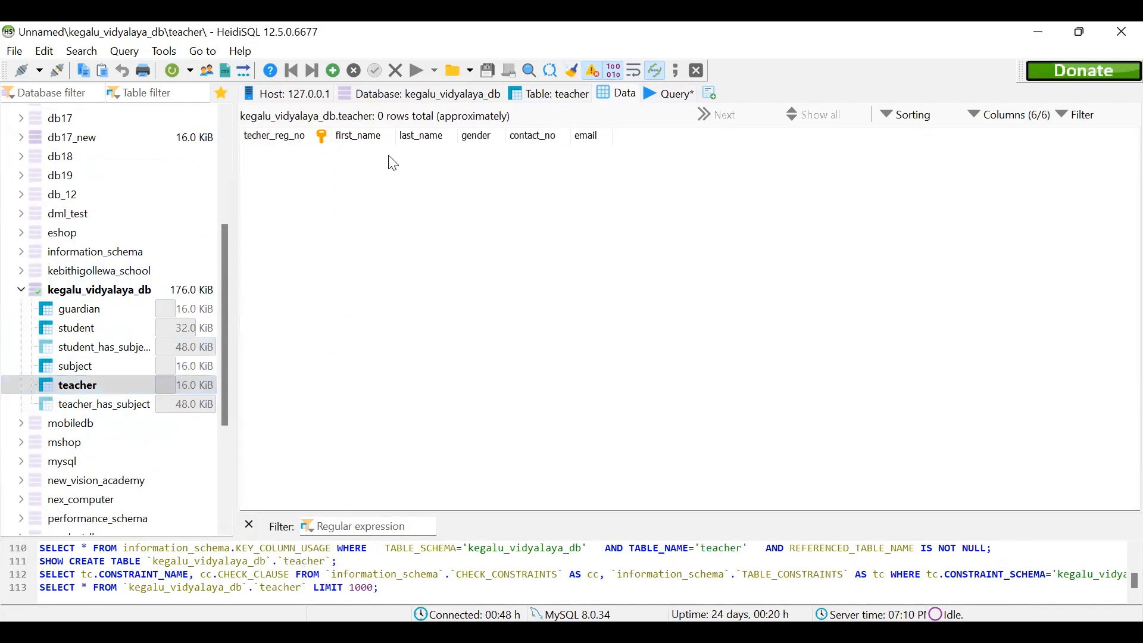
click(144, 349)
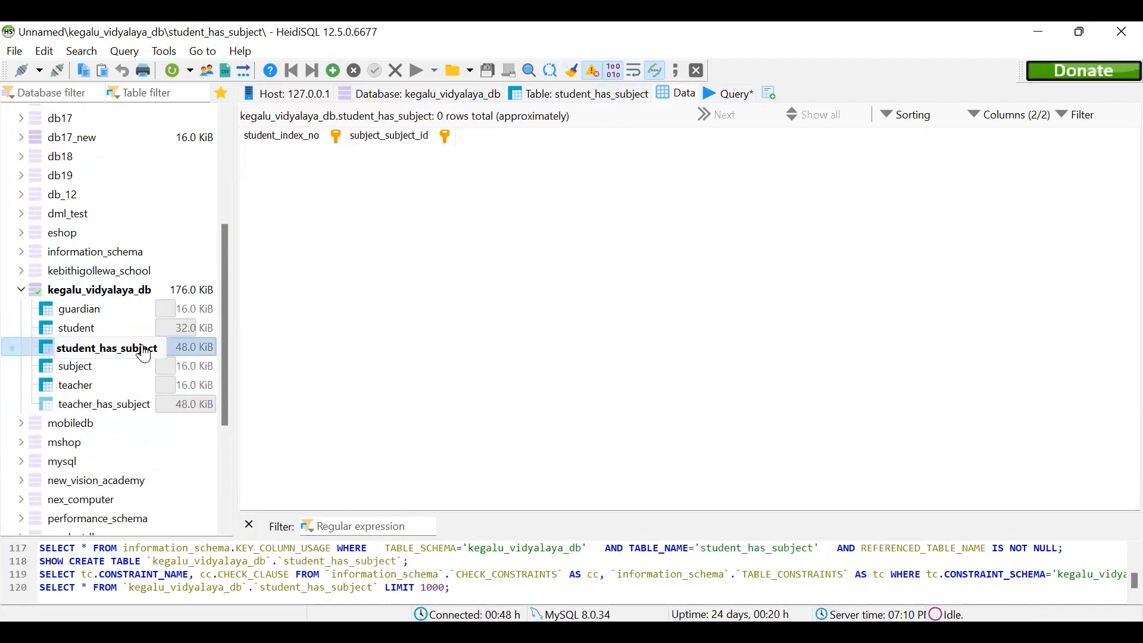
click(147, 404)
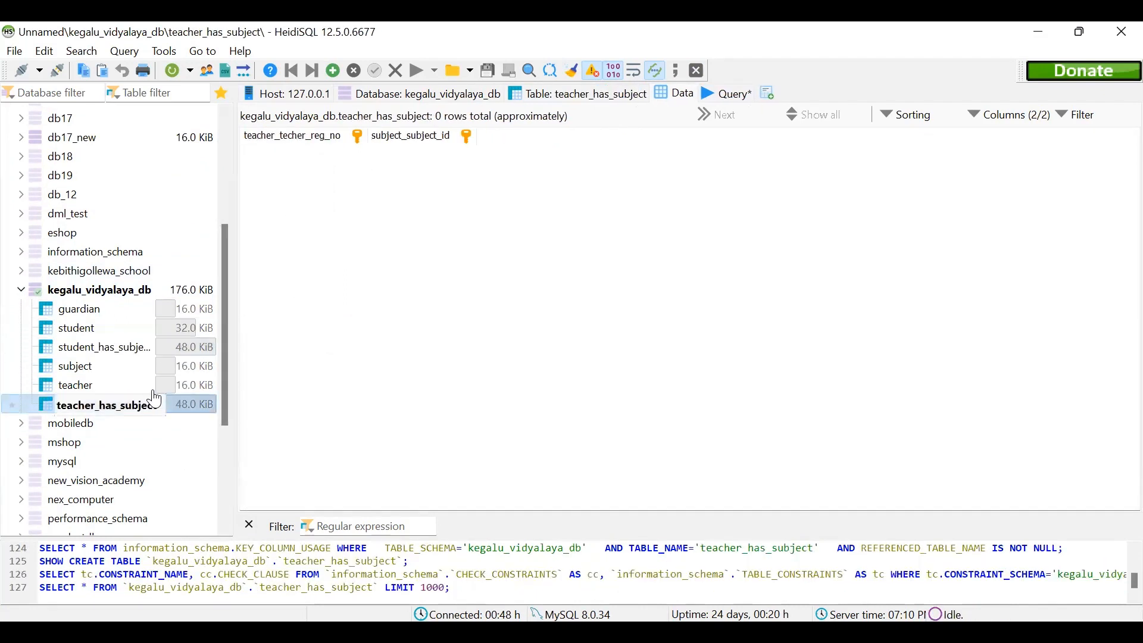